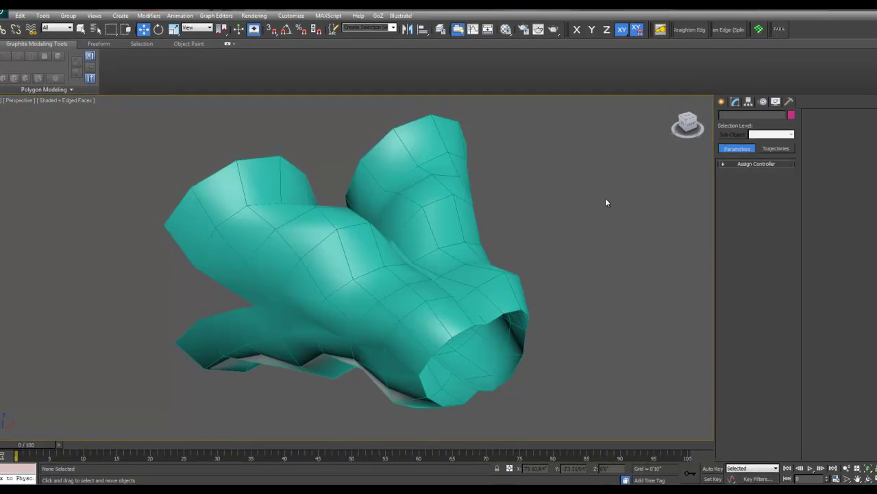
Select the teal branching mesh and show its modifier stack for editing
left_click(425, 222)
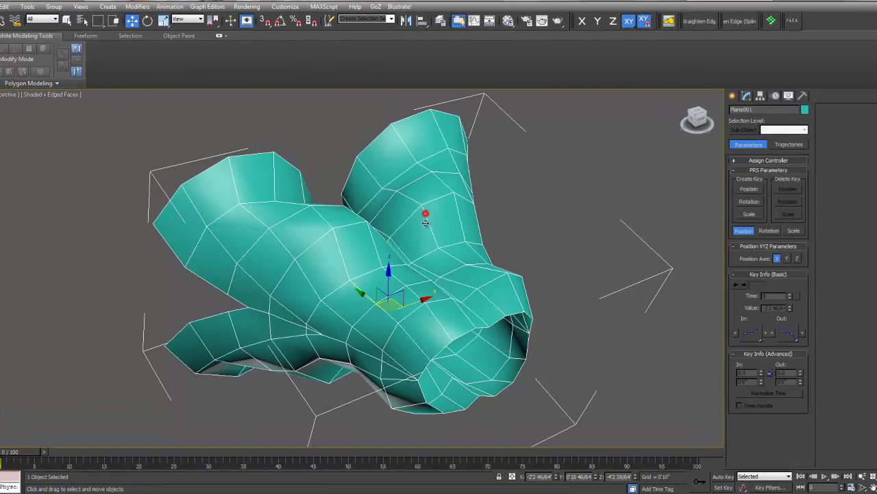
mouse_move(432, 265)
middle_mouse_down("alt")
mouse_move(436, 252)
mouse_move(355, 233)
mouse_move(395, 302)
mouse_move(444, 251)
mouse_move(447, 262)
middle_mouse_up("alt")
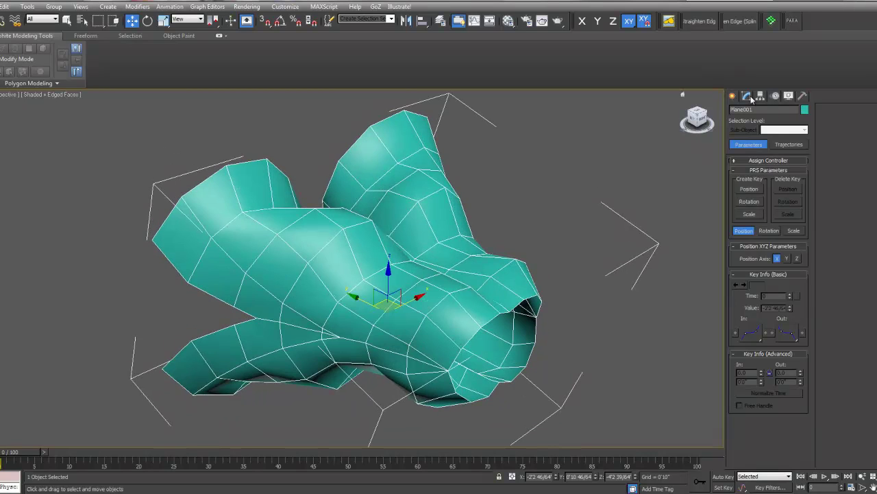
left_click(747, 96)
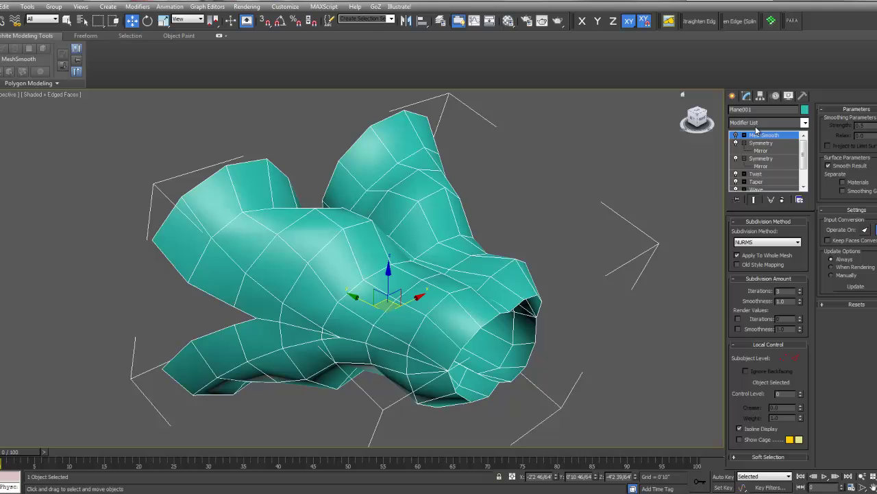
mouse_move(804, 154)
left_mouse_down()
mouse_move(805, 173)
mouse_move(804, 140)
left_mouse_up()
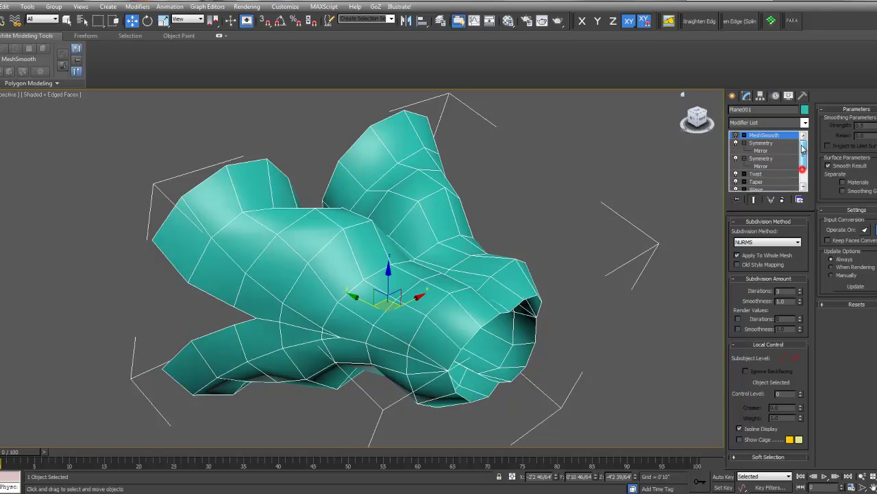
Turn on the MeshSmooth modifier and inspect the smoothed surface around the open tube ends
left_click(739, 136)
middle_click_drag(370, 240, 353, 232, "alt")
mouse_move(453, 259)
middle_mouse_down("alt")
mouse_move(416, 252)
mouse_move(442, 251)
middle_mouse_up("alt")
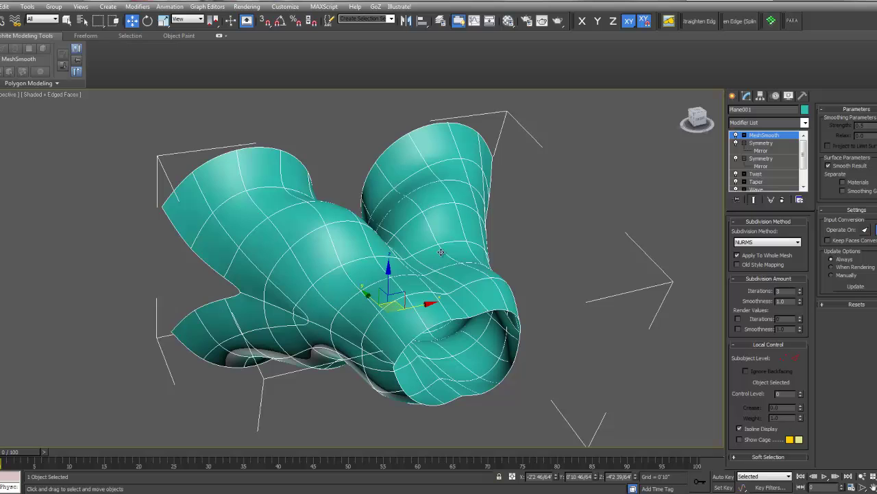
middle_click_drag(436, 219, 404, 233)
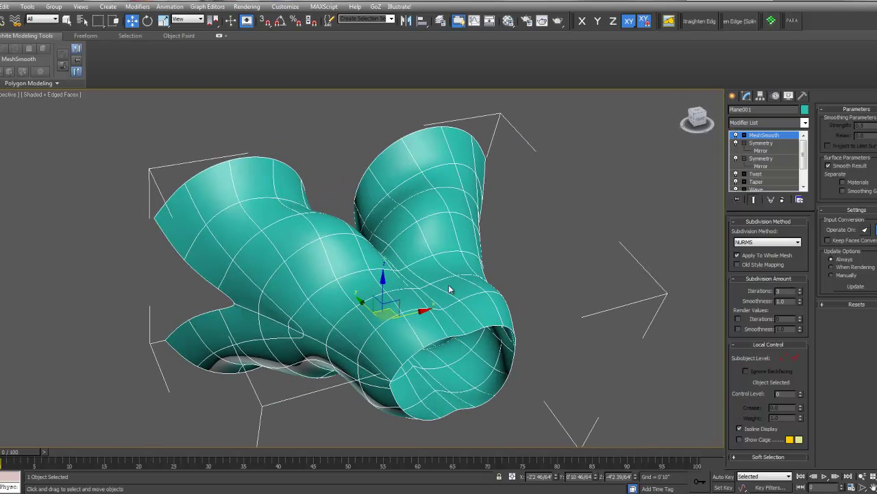
Add an Edit Poly modifier above MeshSmooth to check the dense mesh, and delete that modifier again
left_click(805, 123)
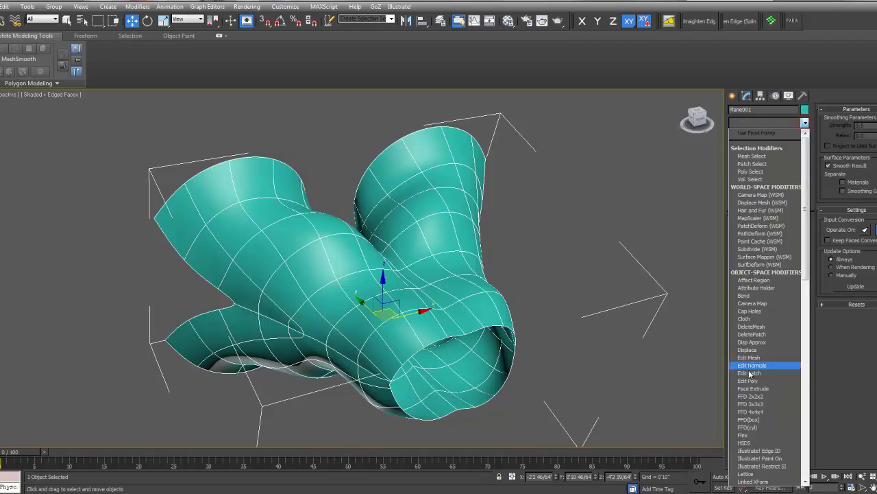
left_click(746, 379)
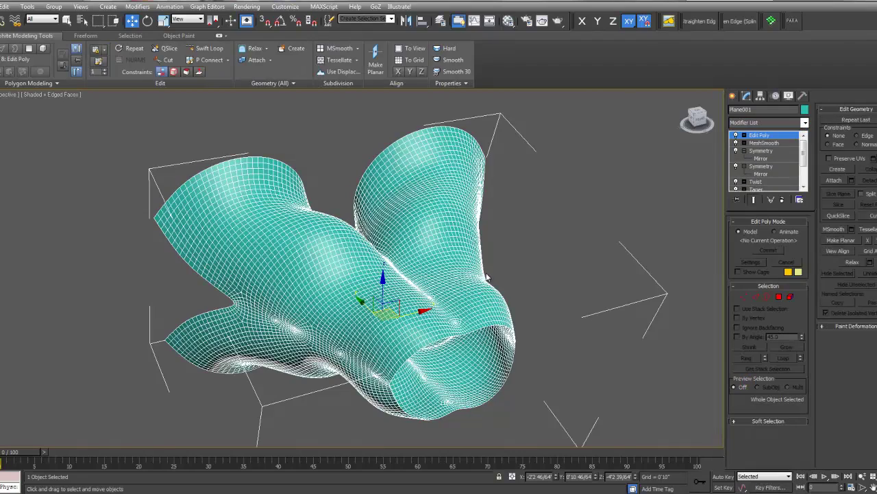
mouse_move(486, 277)
middle_mouse_down("alt")
mouse_move(446, 281)
mouse_move(479, 288)
mouse_move(468, 297)
mouse_move(501, 279)
middle_mouse_up("alt")
right_click(763, 137)
left_click(773, 148)
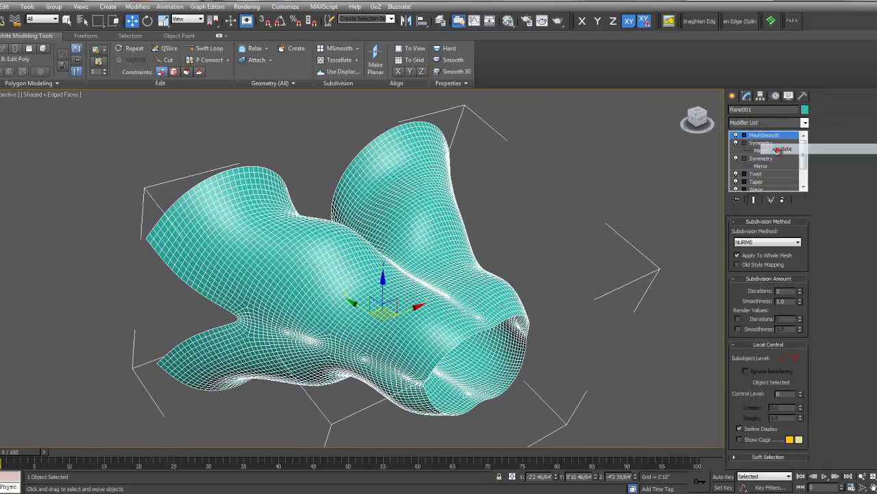
Turn off the MeshSmooth modifier and inspect the low-poly mesh
left_click(735, 135)
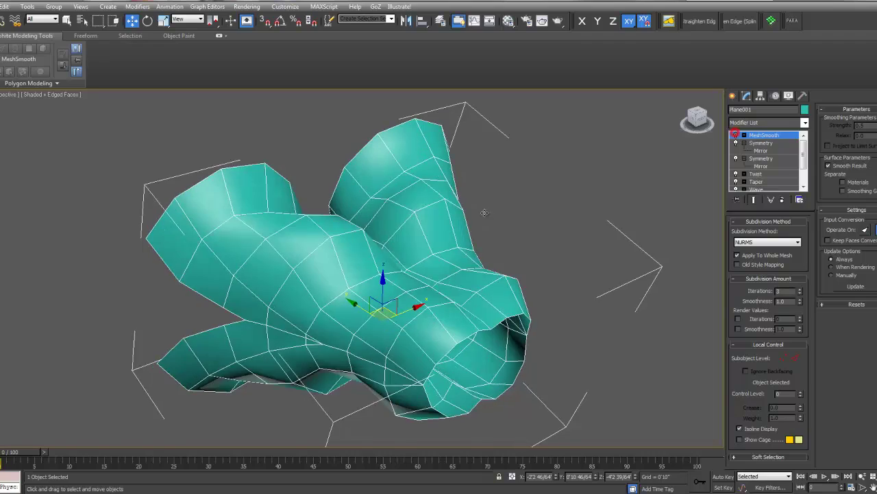
middle_click_drag(423, 261, 400, 264, "alt")
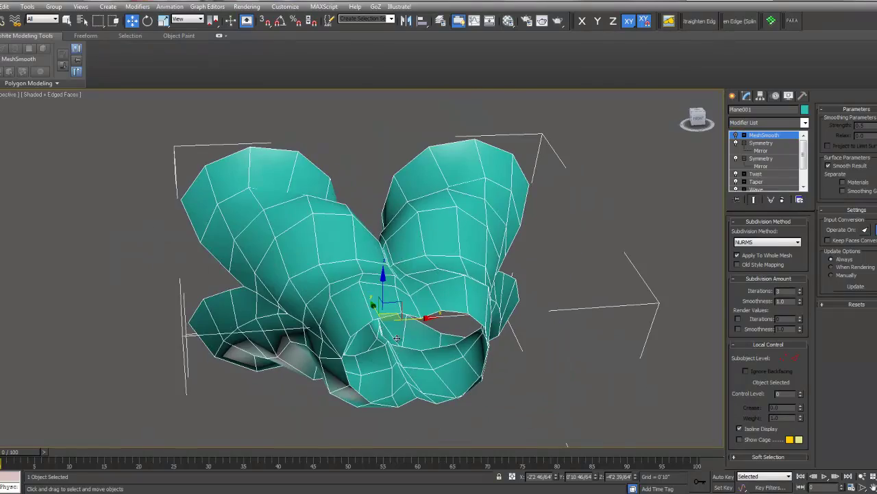
middle_click_drag(397, 338, 441, 328, "alt")
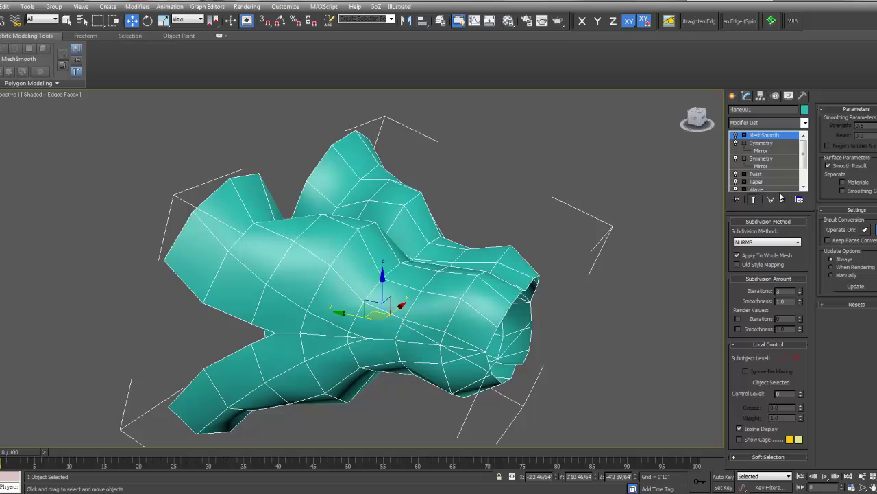
Reduce the base Plane's length segments and width segments to 5 each
scroll(758, 180, "down", 3)
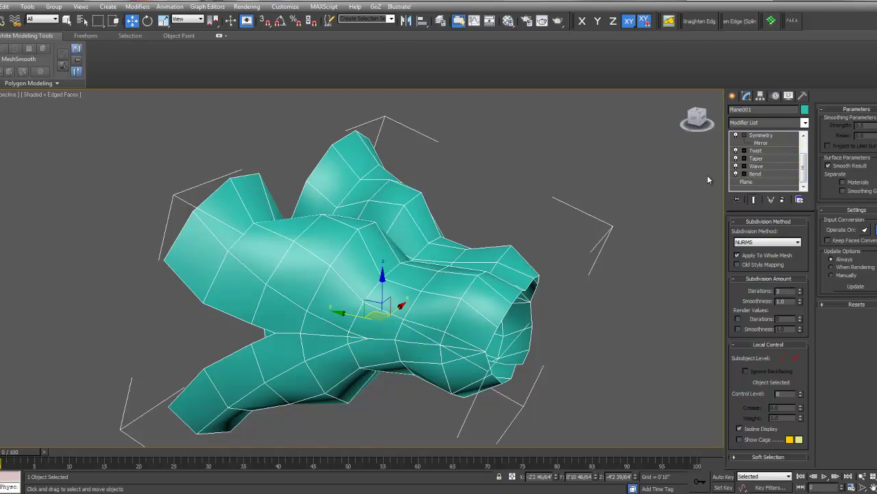
left_click(758, 182)
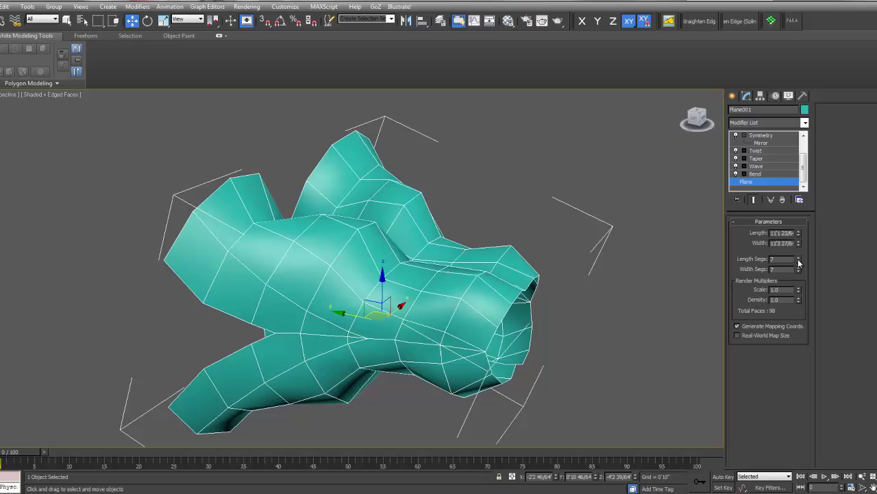
left_click(798, 261)
left_click(799, 271)
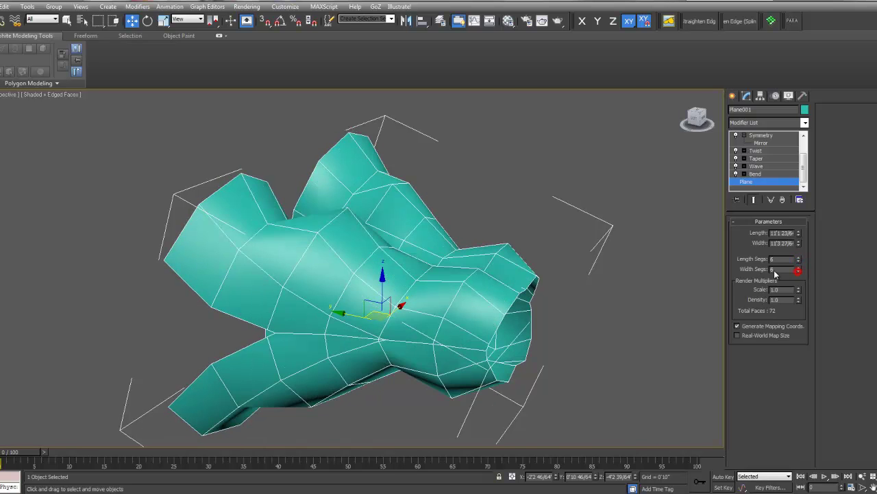
middle_click_drag(459, 314, 372, 300, "alt")
middle_click_drag(390, 267, 388, 225, "alt")
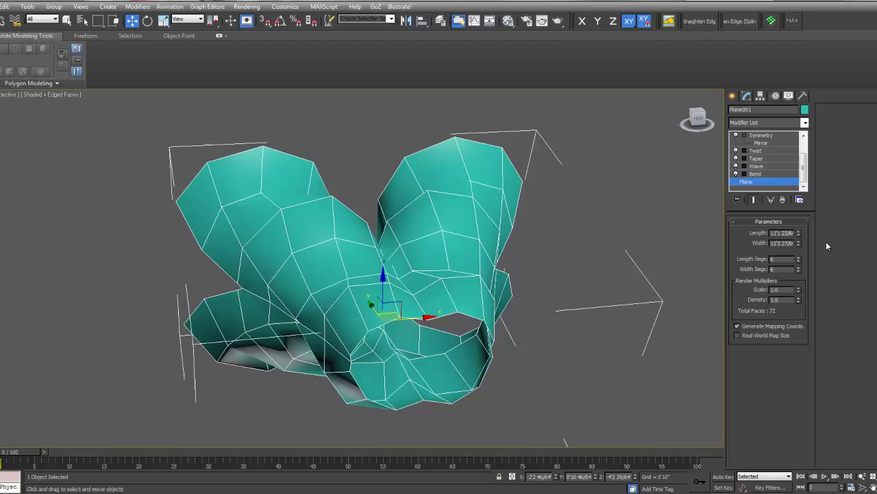
left_click(798, 261)
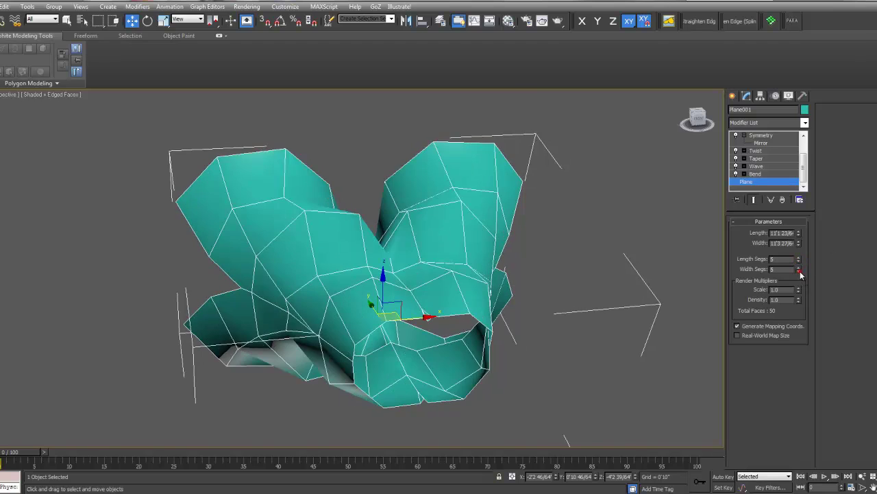
left_click(798, 272)
middle_click_drag(425, 261, 553, 207, "alt")
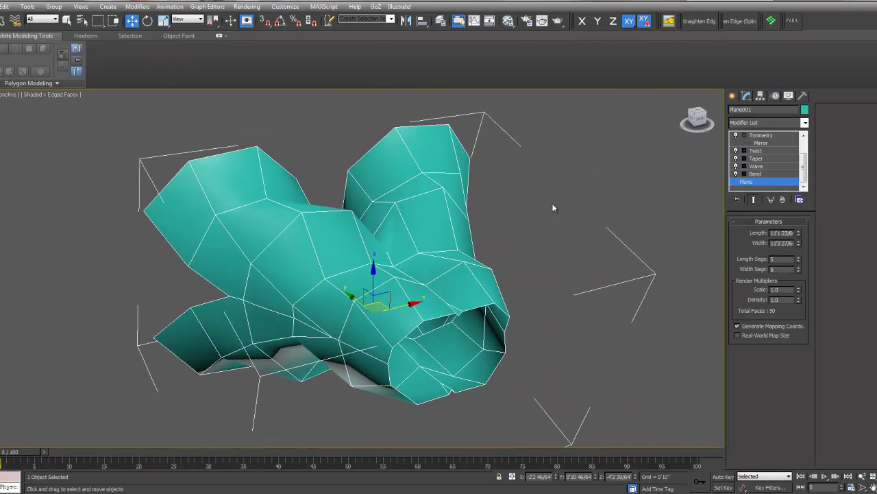
Insert an Edit Poly modifier between the uppermost Symmetry modifier and MeshSmooth
left_click_drag(803, 165, 802, 142)
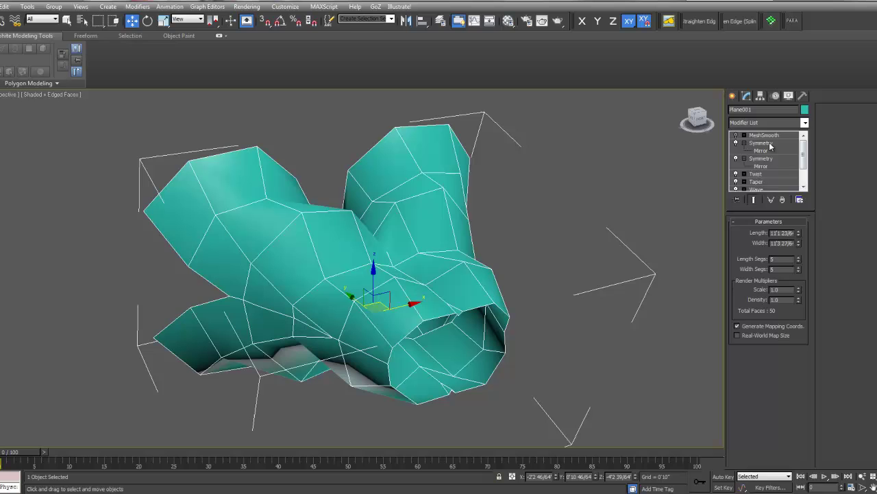
left_click(770, 143)
left_click(804, 122)
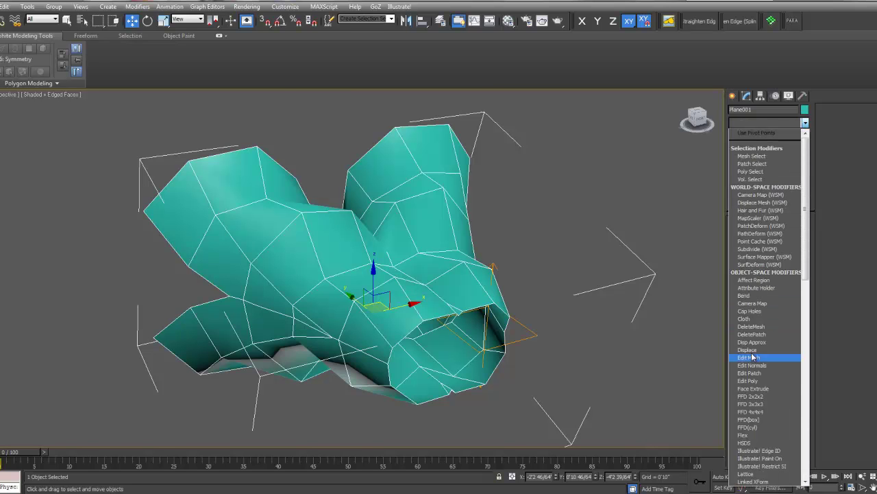
left_click(753, 381)
middle_click_drag(539, 272, 546, 266, "alt")
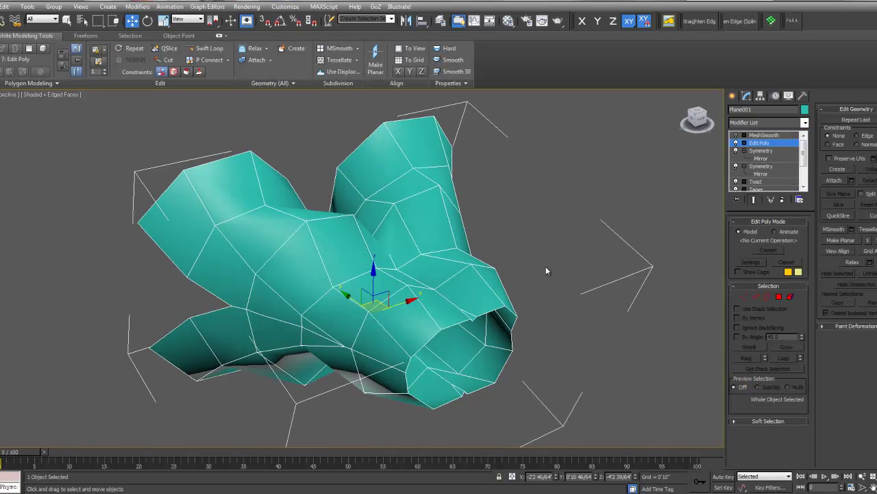
Enter the Edge sub-object level of the new Edit Poly modifier
left_click(745, 142)
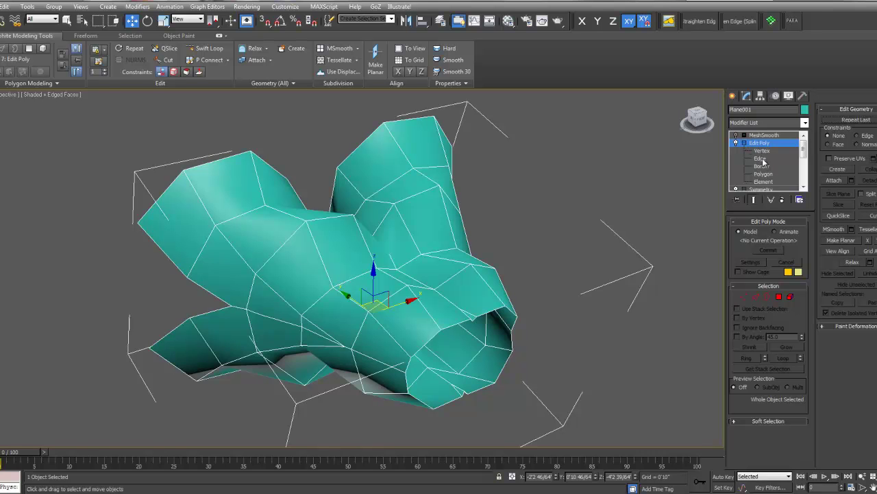
left_click(760, 159)
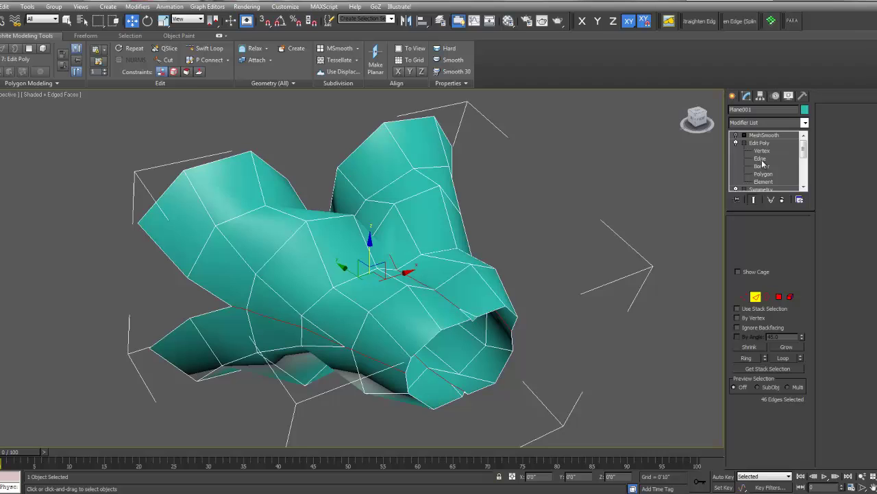
middle_click_drag(546, 265, 535, 263, "alt")
middle_click_drag(431, 275, 413, 261, "alt")
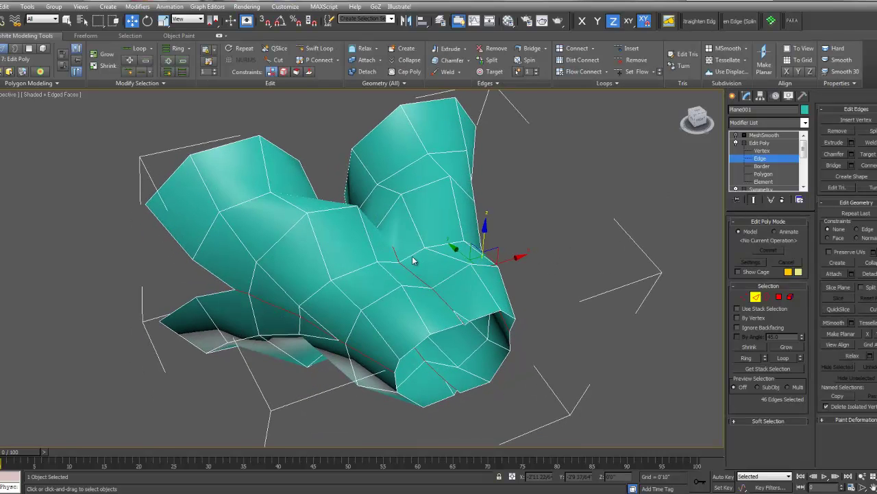
Select five connected edges one by one along the upper centre seam between the branches
left_click(401, 255)
middle_click_drag(452, 296, 430, 294, "alt")
left_click(442, 310, "ctrl")
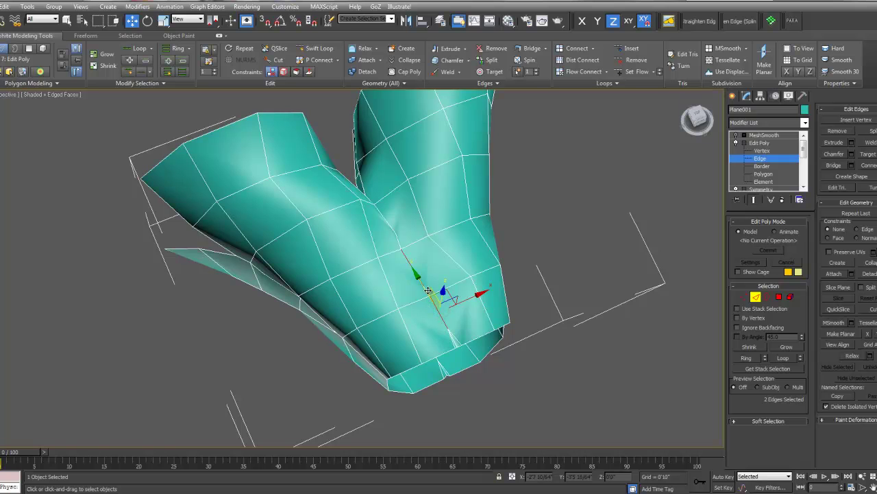
left_click(427, 290, "ctrl")
left_click(398, 240, "ctrl")
left_click(393, 227, "ctrl")
middle_click_drag(485, 308, 596, 339, "alt")
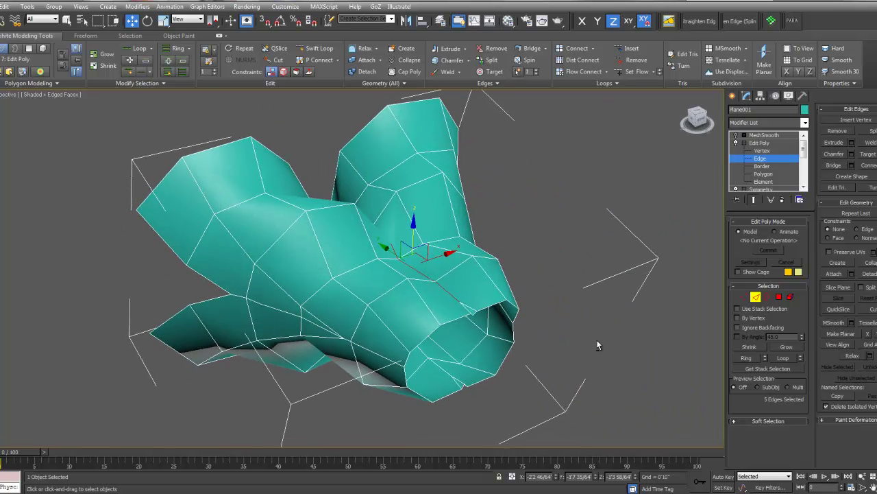
middle_click_drag(542, 265, 514, 267, "alt")
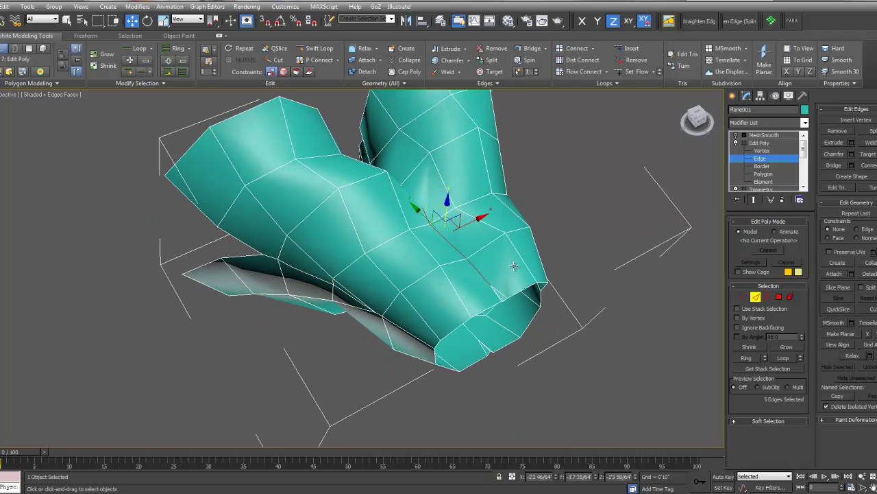
middle_click_drag(395, 325, 401, 316, "alt")
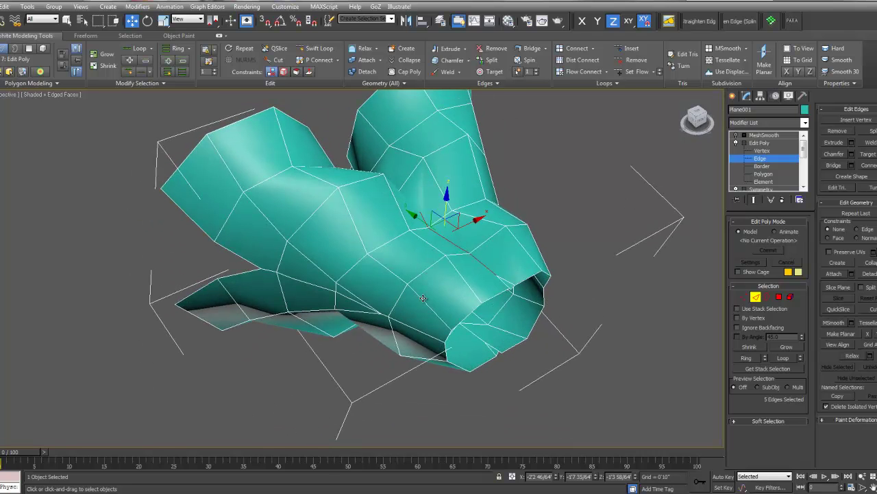
Select the whole edge loop along the front-left branch from rim to rim, and clear the selection
left_click(423, 298)
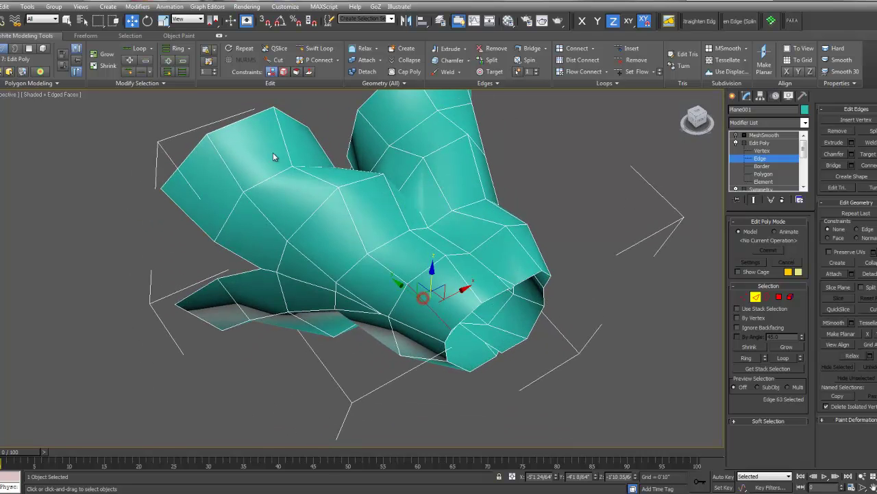
double_click(384, 266)
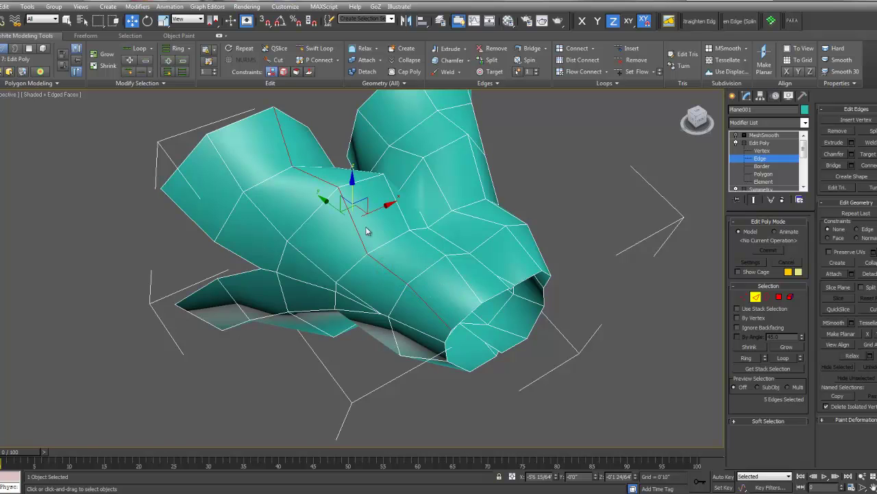
mouse_move(440, 303)
middle_mouse_down("alt")
mouse_move(392, 253)
mouse_move(399, 288)
mouse_move(438, 304)
mouse_move(463, 287)
mouse_move(659, 286)
middle_mouse_up("alt")
left_click(654, 314)
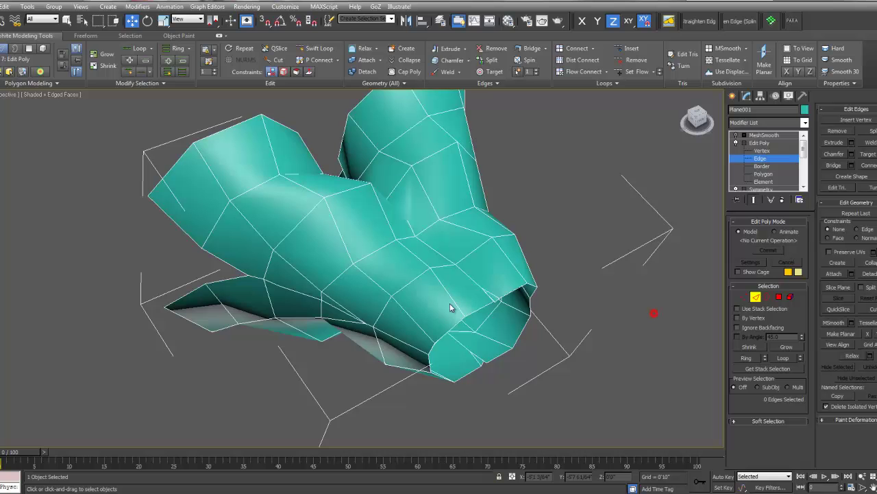
Select three consecutive edges of the front-left branch's loop, starting from the front opening's rim
left_click(412, 321)
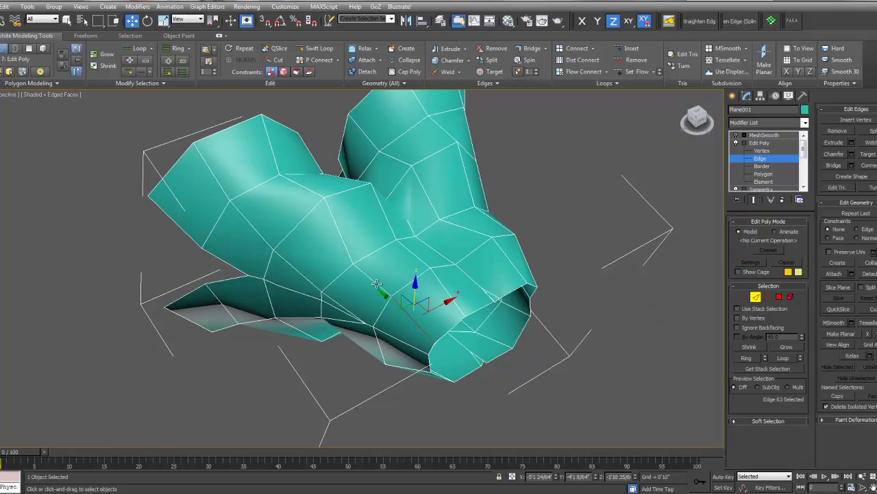
left_click(376, 284, "ctrl")
left_click(348, 252, "ctrl")
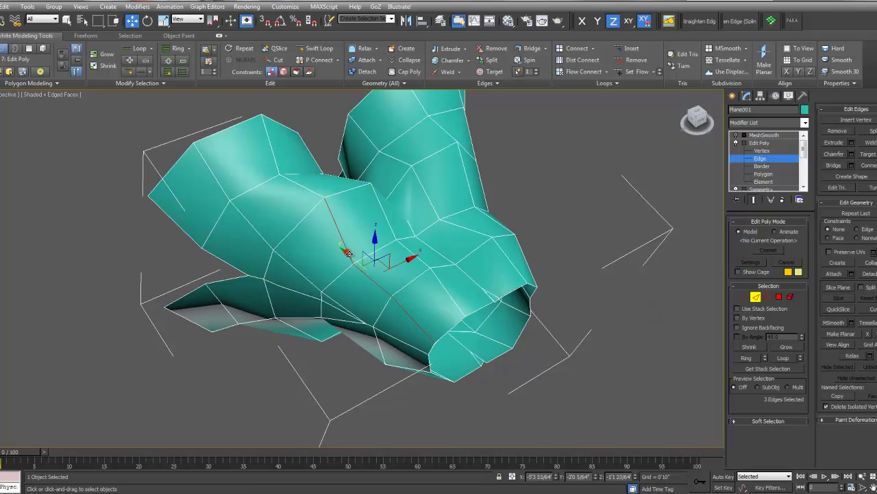
middle_click_drag(497, 292, 480, 278, "alt")
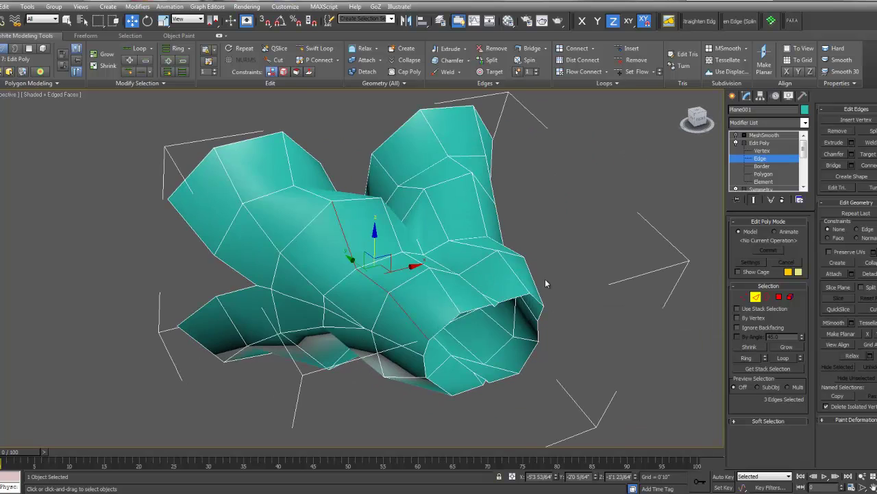
middle_click_drag(546, 283, 520, 283)
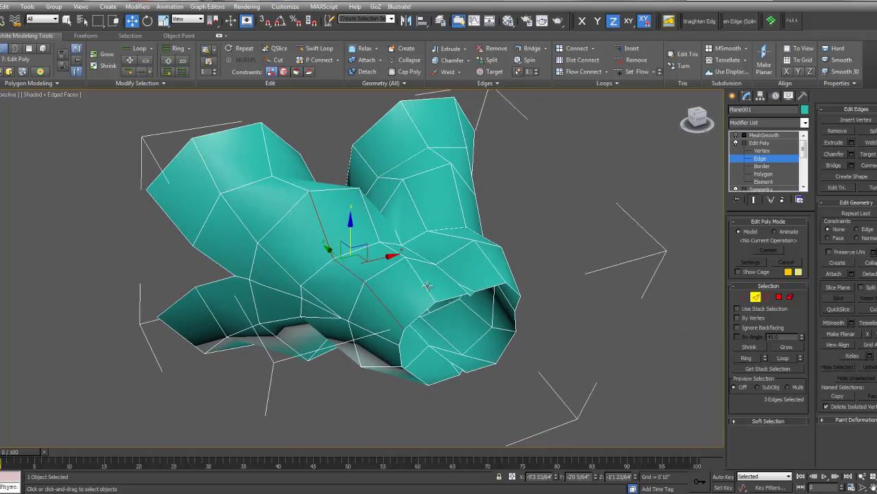
Select all edges of the branching mesh
scroll(489, 312, "down", 3)
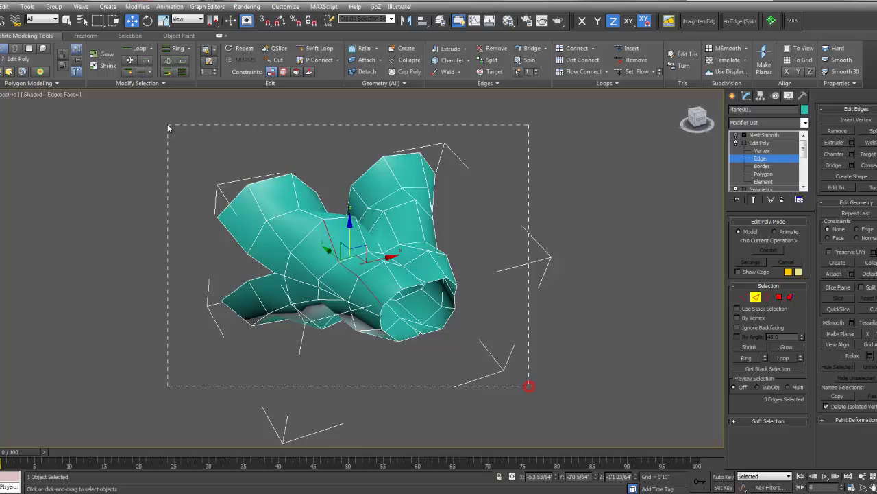
left_click_drag(167, 127, 167, 126)
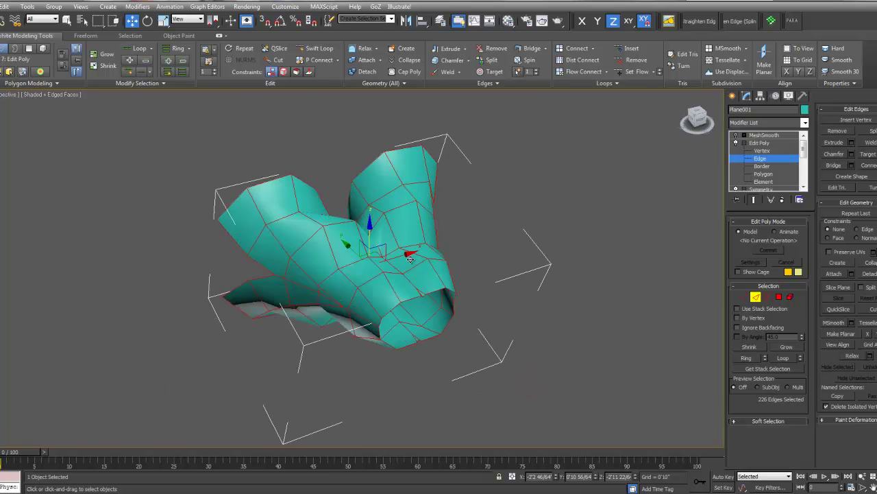
scroll(410, 258, "up", 5)
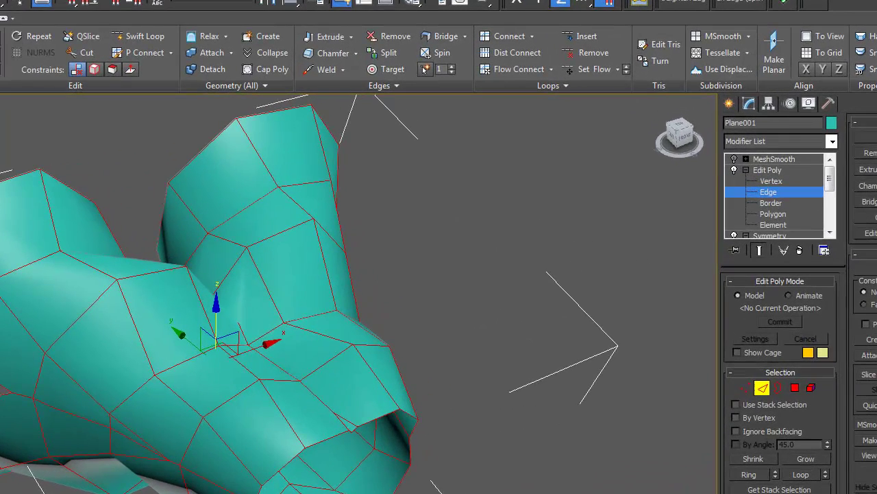
Create a linear spline shape from the selected edges
left_click(852, 176)
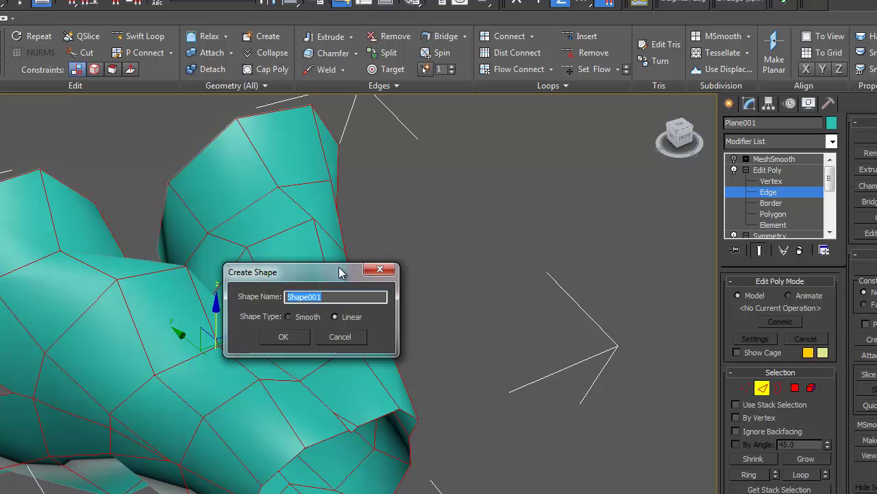
left_click_drag(343, 273, 552, 216)
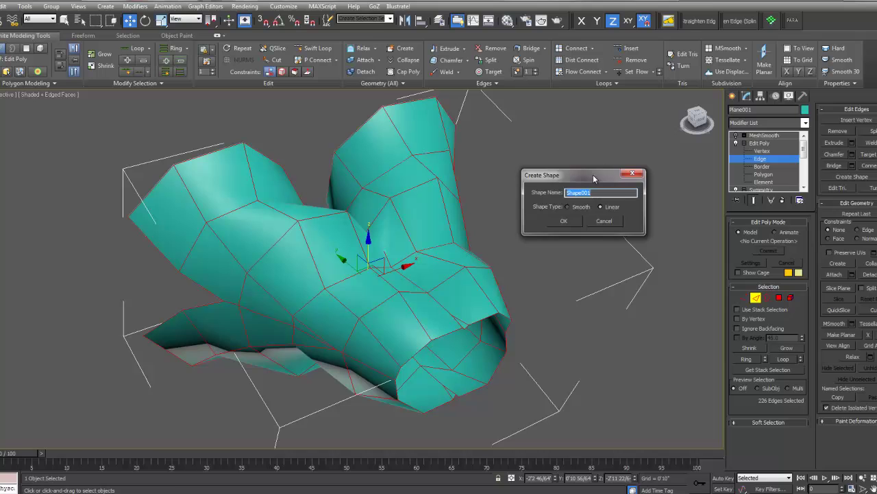
left_click_drag(593, 174, 602, 181)
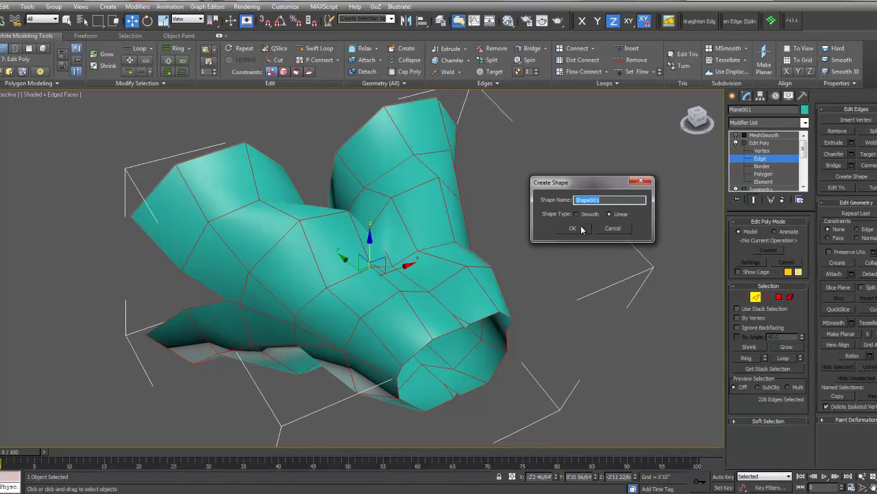
left_click(581, 229)
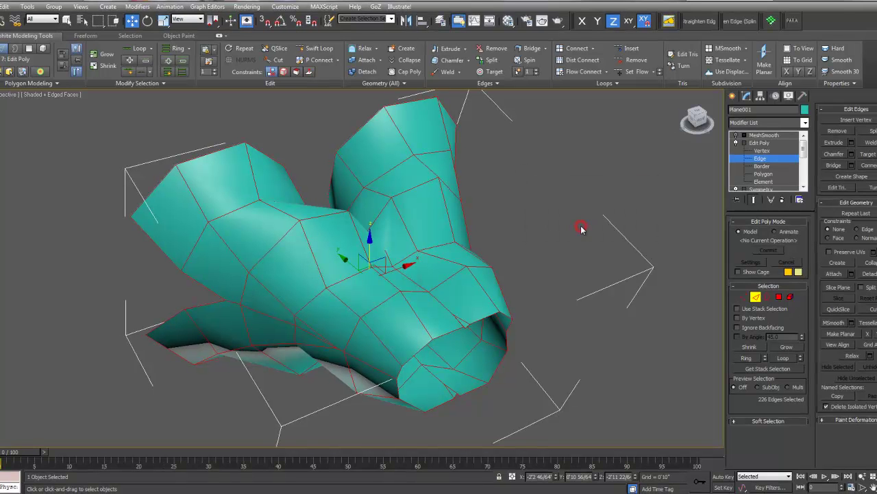
Leave the Edge level, hide the original mesh, and select the new spline shape
left_click(764, 142)
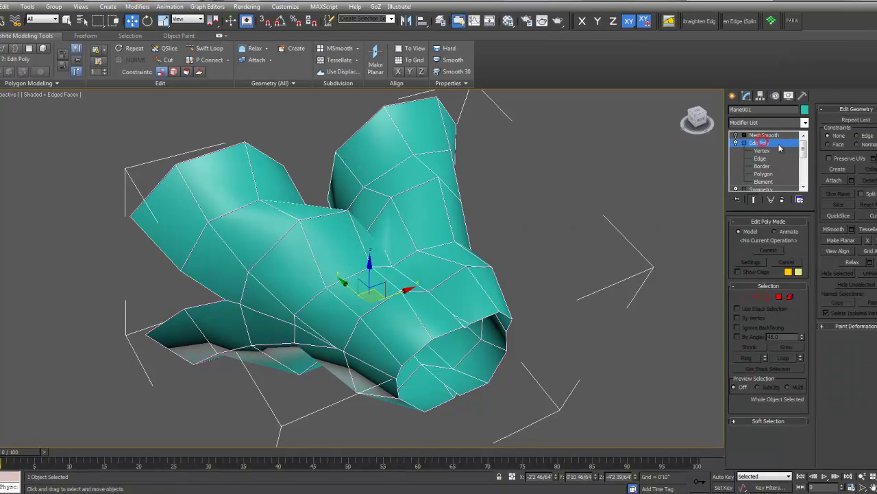
right_click(433, 233)
left_click(451, 207)
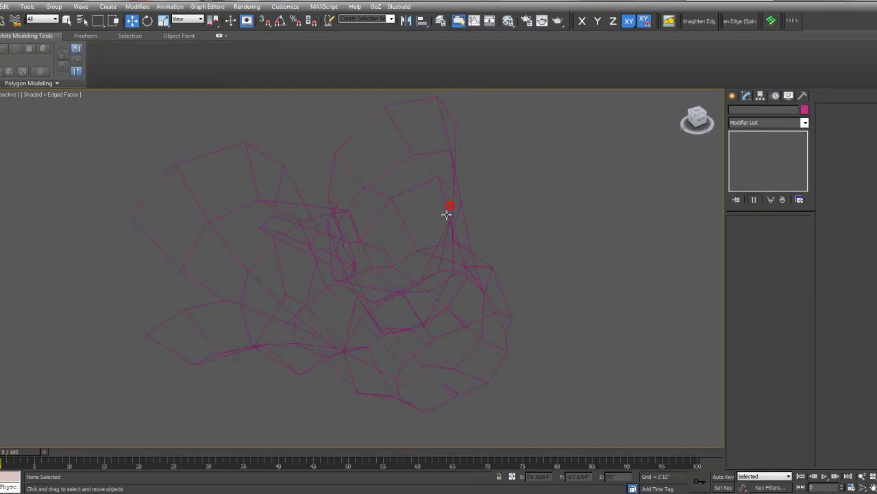
middle_click_drag(428, 270, 576, 221, "alt")
left_click(473, 270)
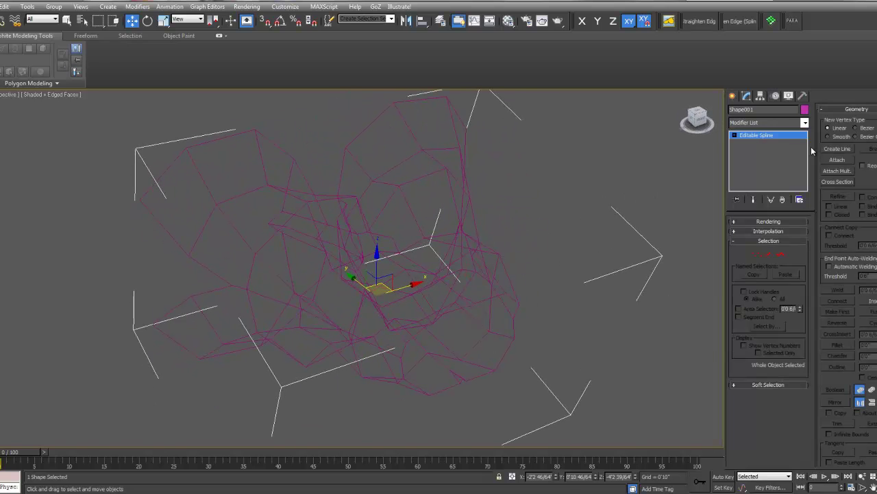
Expand the Editable Spline's sub-object levels and apply a Surface modifier to the spline cage
left_click(735, 136)
left_click(805, 123)
left_click_drag(806, 162, 812, 346)
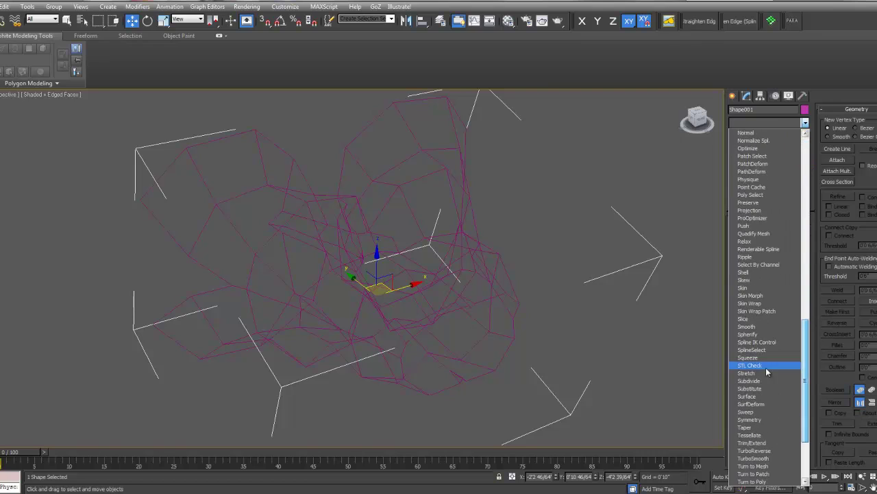
left_click(756, 397)
mouse_move(407, 268)
middle_mouse_down("alt")
mouse_move(368, 275)
mouse_move(407, 202)
mouse_move(501, 195)
mouse_move(506, 271)
middle_mouse_up("alt")
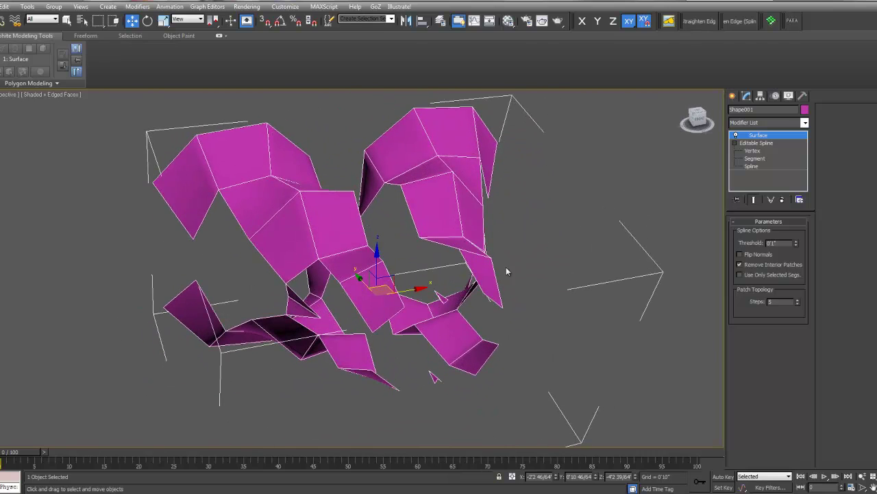
Try adjusting the Surface modifier's threshold to close the gaps between the patches
left_click(796, 244)
left_click(797, 242)
left_click(797, 243)
middle_click_drag(585, 229, 600, 227, "alt")
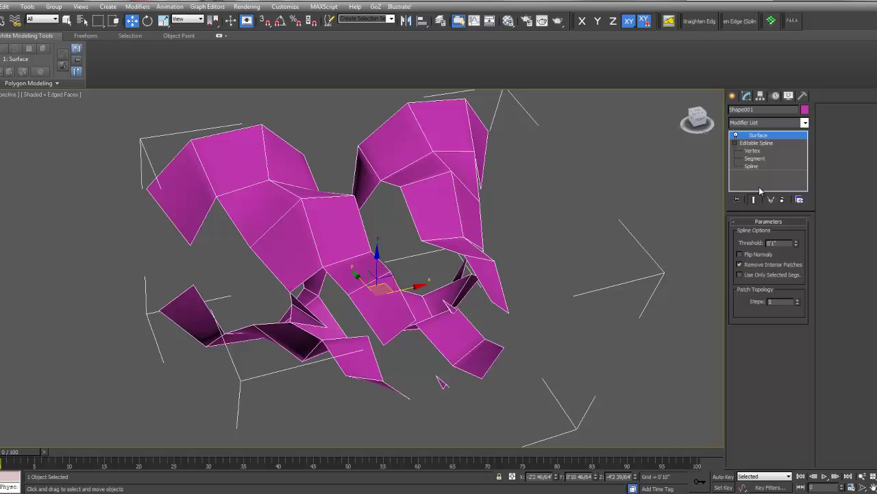
Compare the spline cage with the Surface modifier switched off and on
left_click(734, 136)
left_click(734, 135)
left_click(754, 201)
middle_click_drag(587, 256, 521, 242, "alt")
Enter the Vertex level of the Editable Spline beneath Surface, with the end result shown
left_click(754, 142)
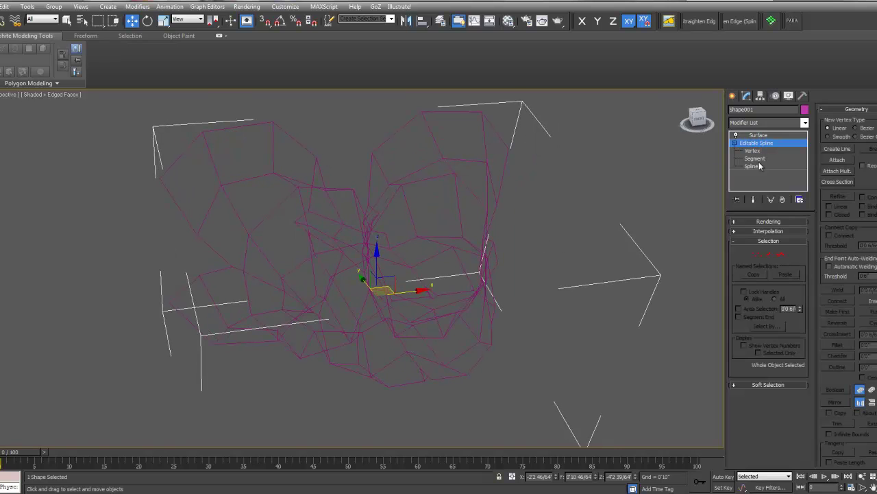
left_click(754, 199)
middle_click_drag(347, 294, 368, 263, "alt")
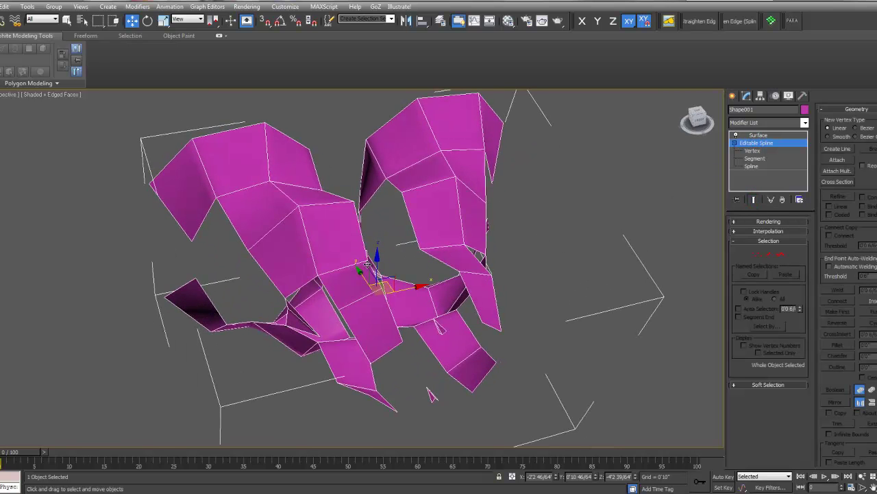
left_click(754, 160)
left_click(753, 151)
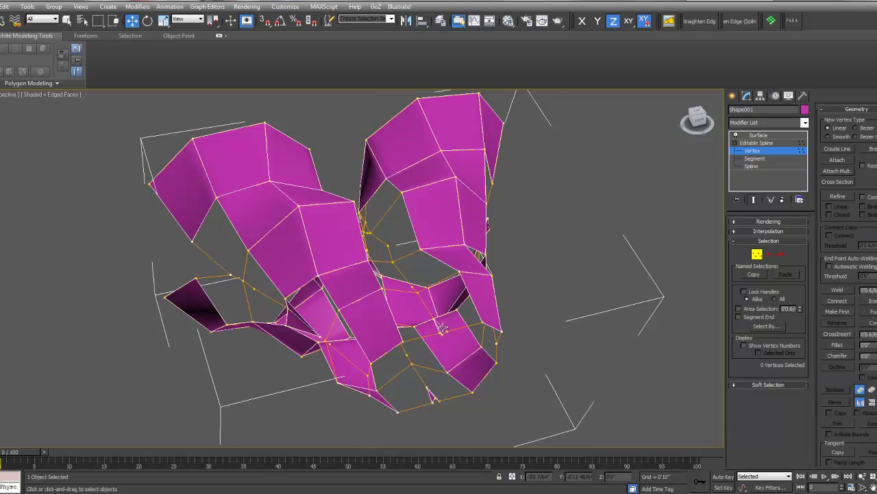
middle_click_drag(442, 328, 431, 272, "alt")
scroll(371, 281, "up", 3)
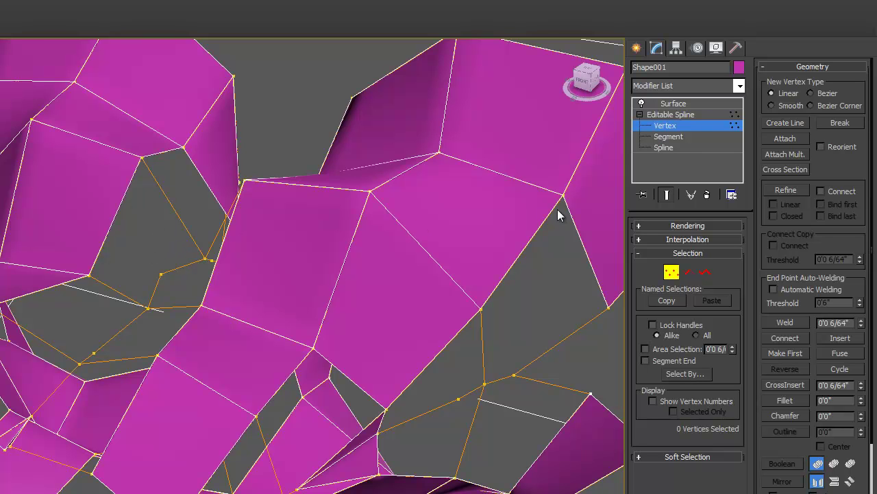
Delete the two stray mid-segment vertices bordering the open gaps at the upper junction between the branches
left_click(161, 274)
mouse_move(229, 305)
middle_mouse_down("alt")
mouse_move(244, 318)
mouse_move(234, 308)
middle_mouse_up("alt")
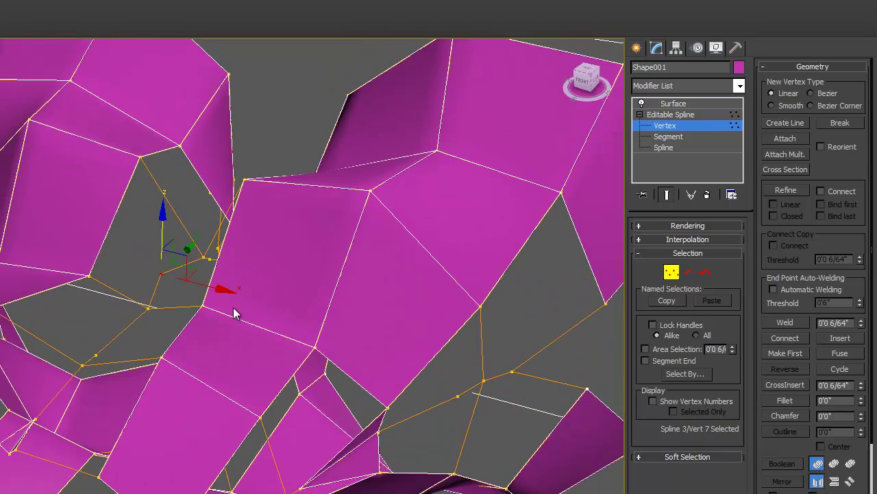
key("Delete")
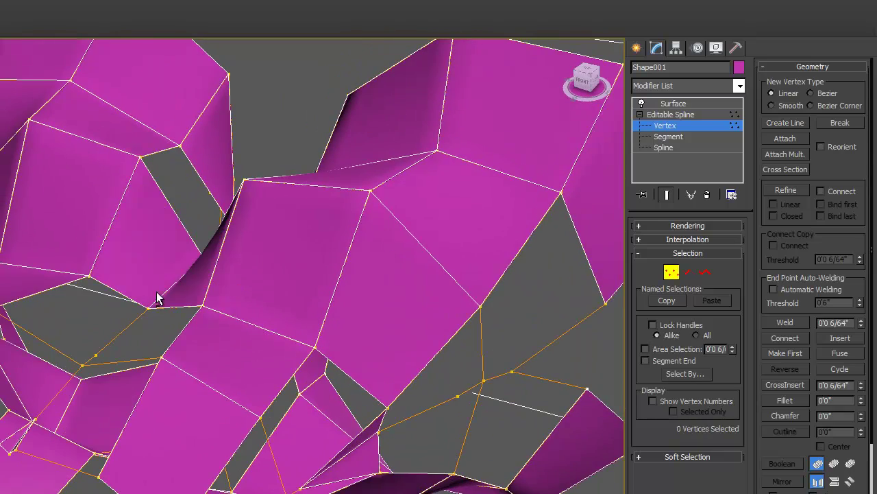
middle_click_drag(157, 298, 157, 251, "alt")
left_click(134, 240)
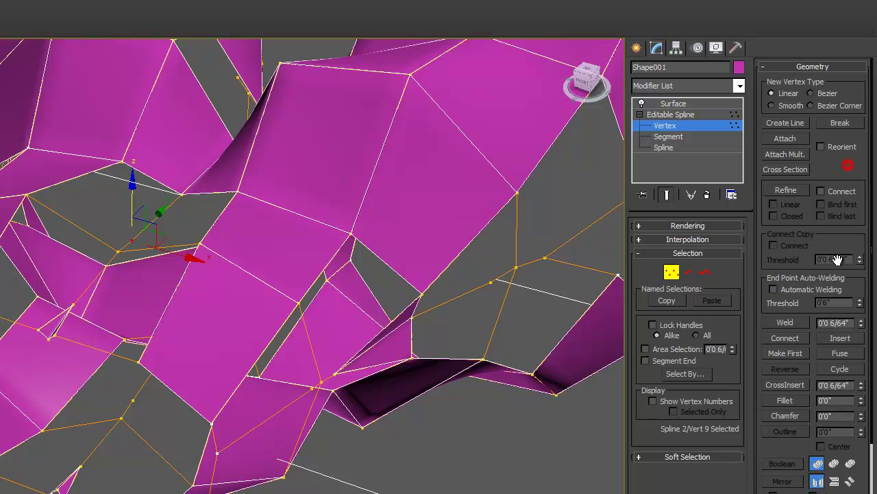
mouse_move(838, 259)
left_mouse_down()
mouse_move(829, 81)
mouse_move(825, 165)
mouse_move(836, 256)
left_mouse_up()
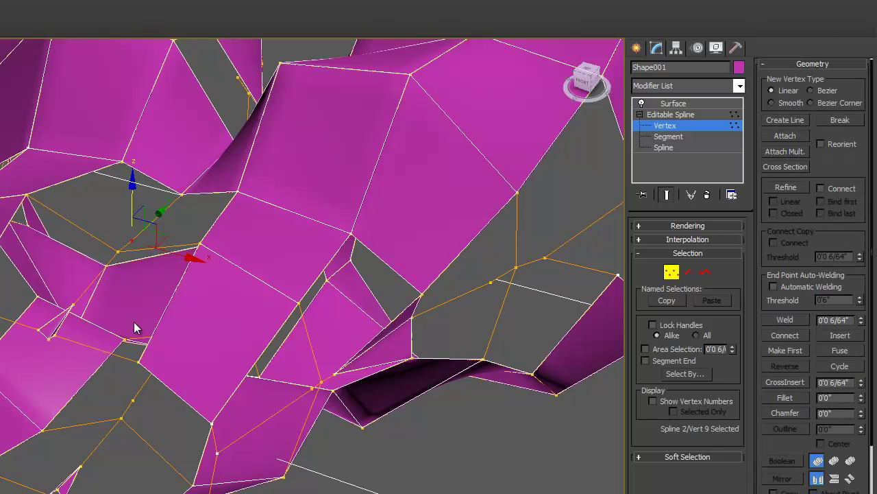
left_click(153, 289)
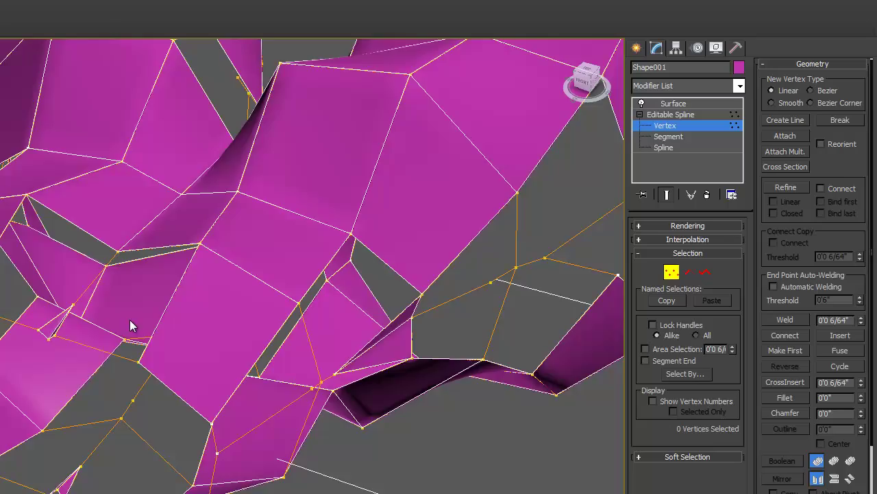
Delete the stray vertices around the small sliver patch in the open gap near the front opening's rim
mouse_move(129, 319)
middle_mouse_down("alt")
mouse_move(120, 299)
mouse_move(120, 317)
middle_mouse_up("alt")
middle_click_drag(44, 317, 55, 317, "alt")
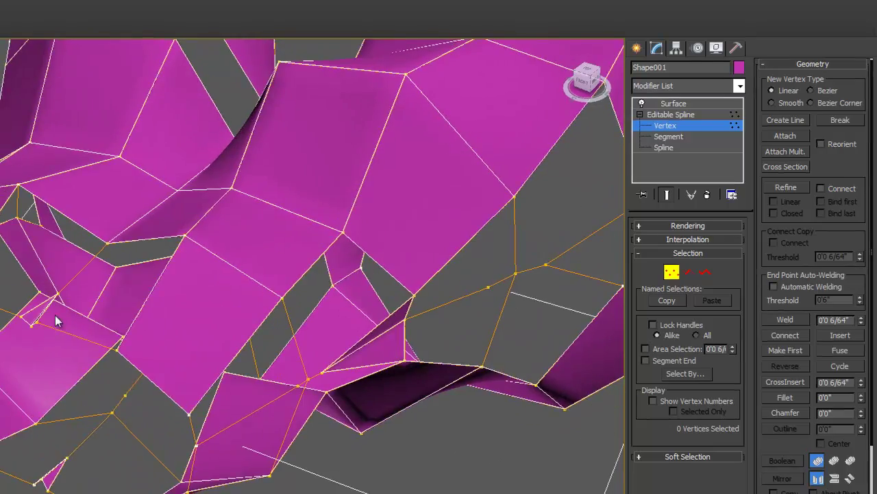
left_click_drag(57, 293, 68, 301)
middle_click_drag(69, 301, 31, 288, "alt")
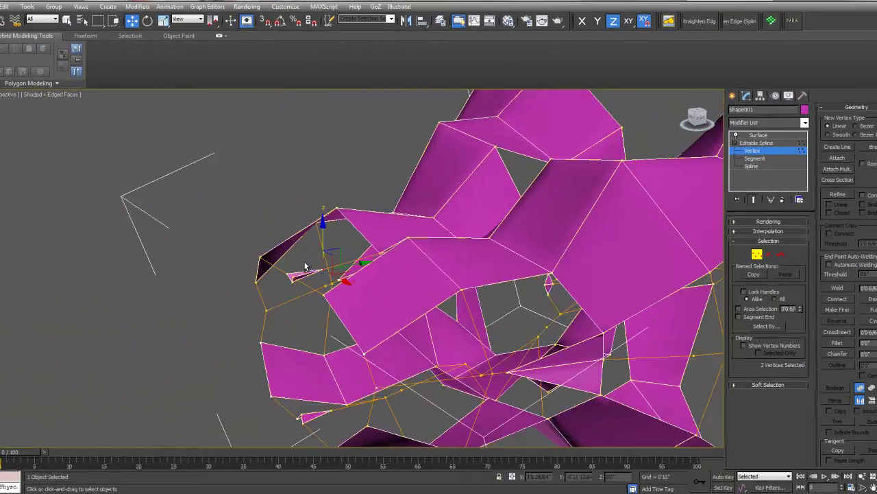
scroll(306, 267, "up", 4)
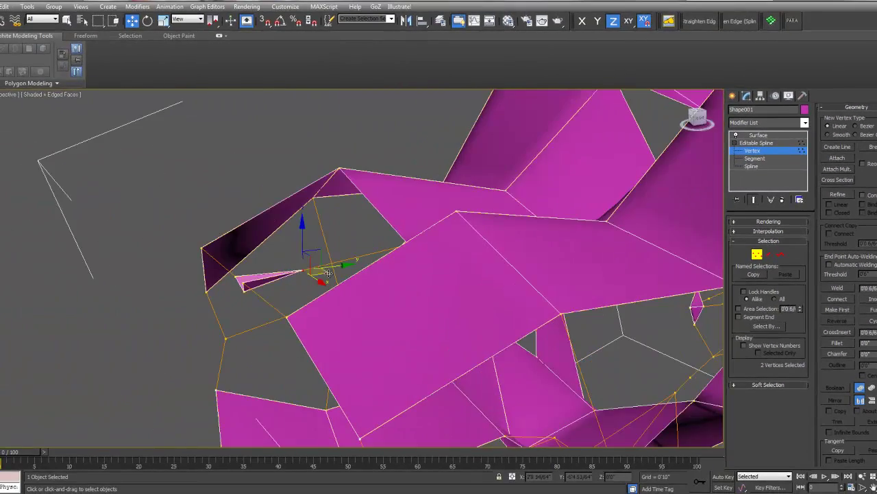
left_click(344, 241)
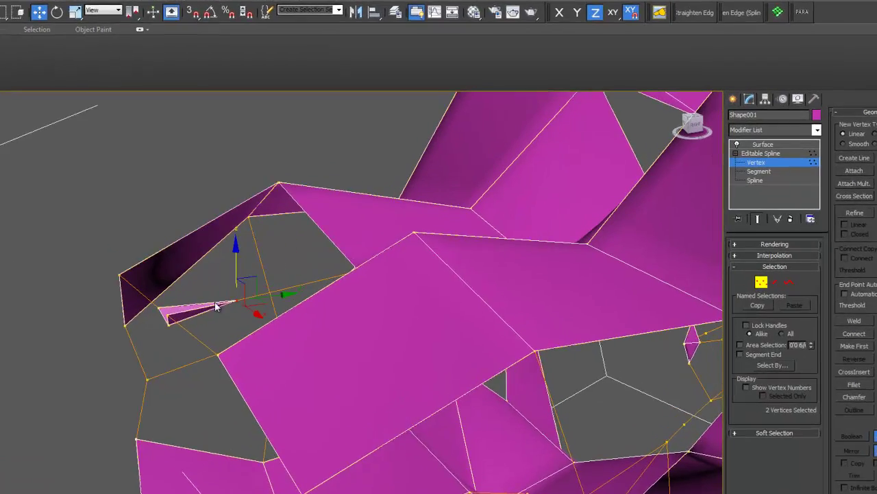
key("Delete")
left_click(244, 291)
key("Delete")
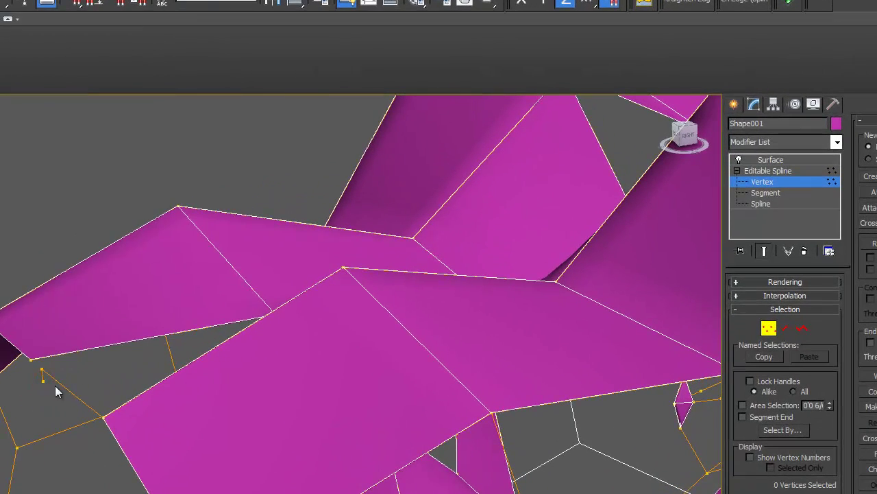
Move the loose spline segment's two end vertices onto the adjacent patch corner, using vertex snapping
middle_click_drag(114, 370, 375, 299, "alt")
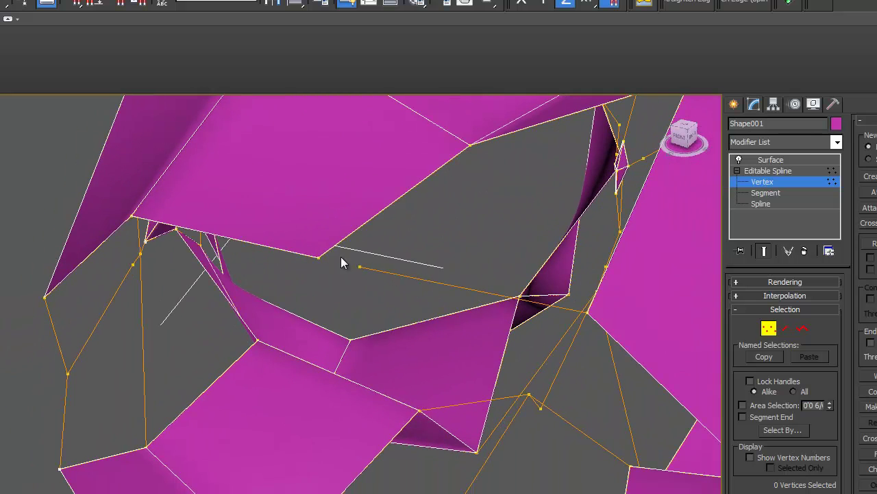
left_click_drag(340, 258, 382, 283)
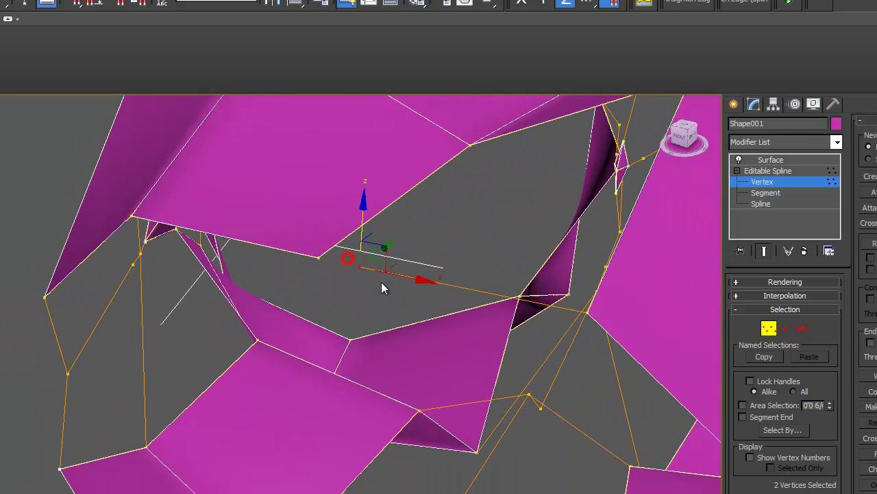
right_click(74, 4)
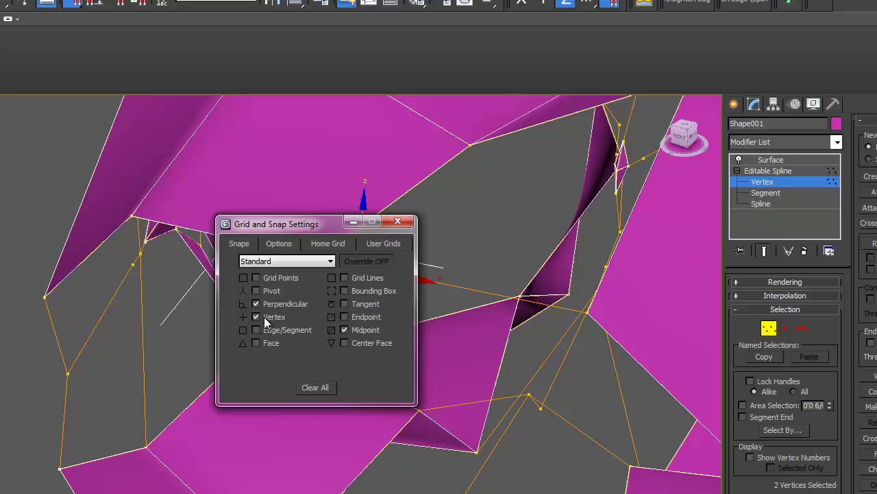
left_click(397, 220)
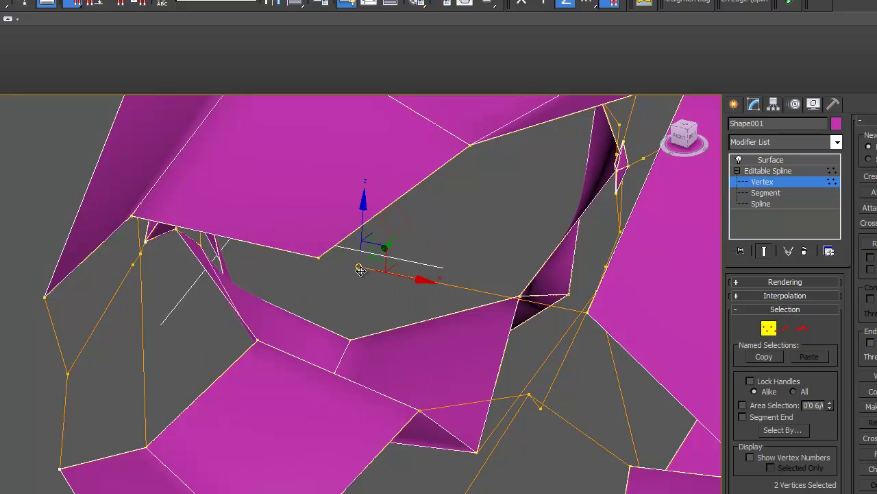
left_click_drag(359, 268, 318, 257)
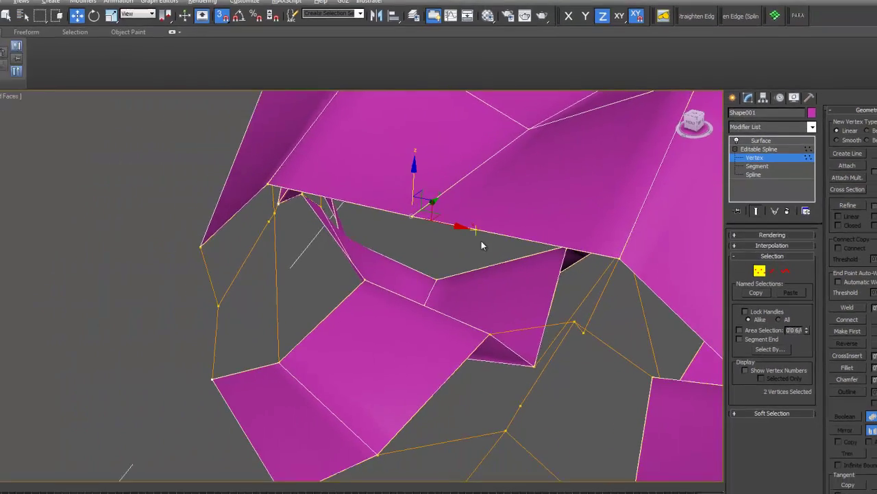
Select the four overlapping vertices at the patch corner along the upper edge of the open gap
middle_click_drag(407, 290, 388, 152, "alt")
scroll(368, 266, "down", 3)
scroll(416, 274, "up", 3)
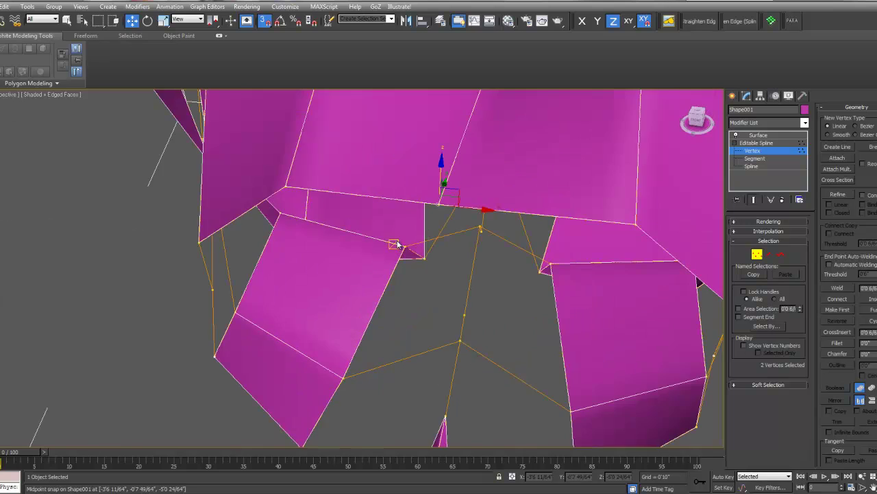
middle_click_drag(430, 207, 468, 252)
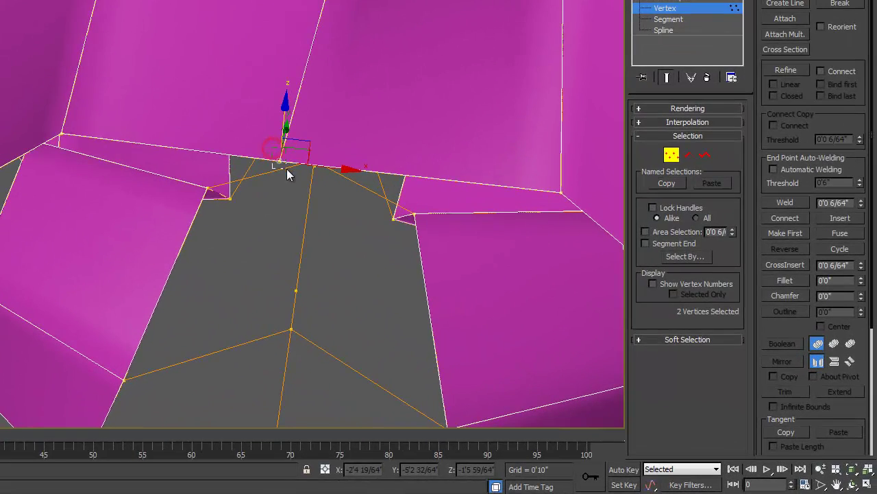
left_click(287, 169, "ctrl")
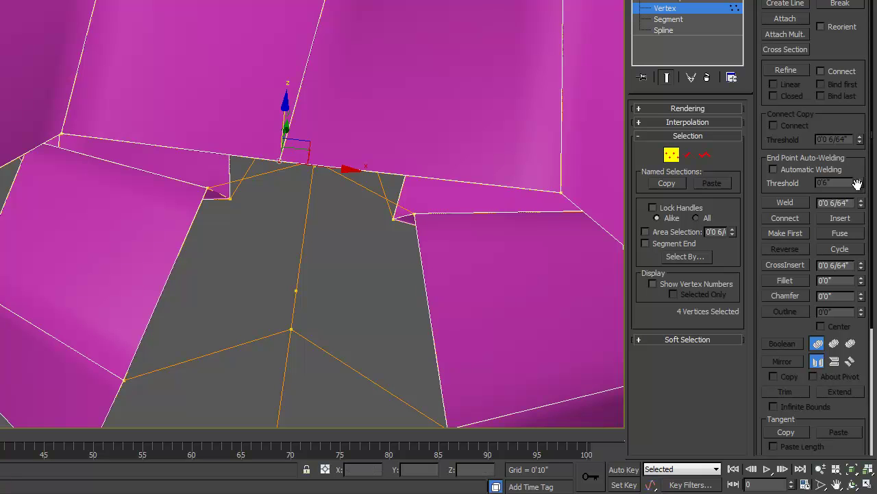
middle_click_drag(360, 295, 319, 242)
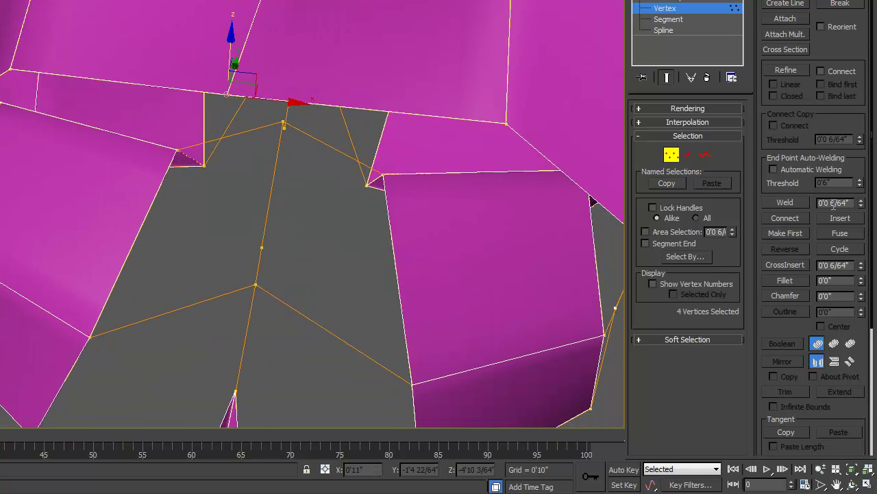
Delete the stray mid-segment vertex on the central spline crossing the open gap between the two side patches
middle_click_drag(247, 250, 222, 200)
left_click(265, 193)
left_click_drag(233, 180, 254, 221)
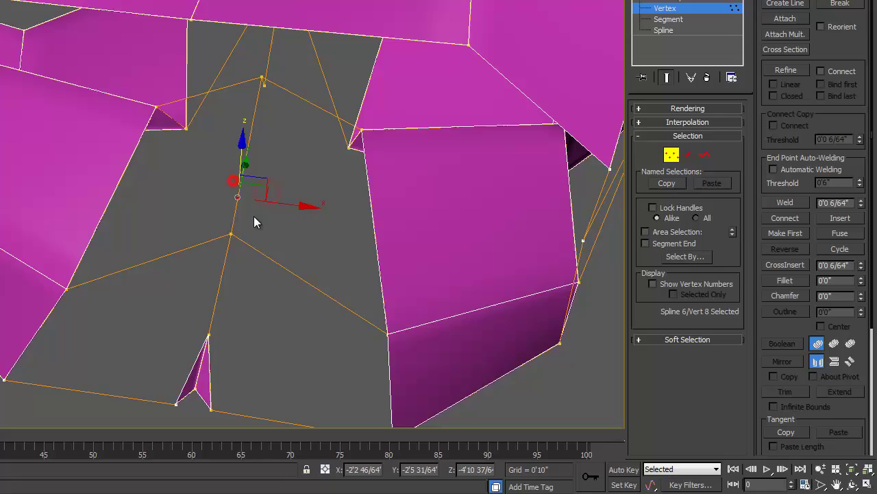
key("Delete")
mouse_move(289, 206)
middle_mouse_down("alt")
mouse_move(299, 211)
mouse_move(297, 202)
middle_mouse_up("alt")
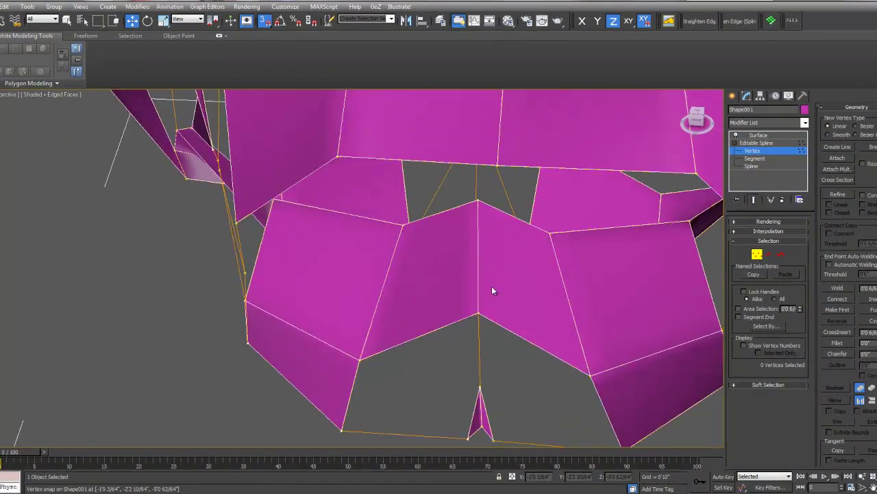
Return to the Surface level, remove the spline surface object from the scene and unhide all to bring back the original mesh
scroll(491, 290, "down", 6)
middle_click_drag(446, 251, 274, 246, "alt")
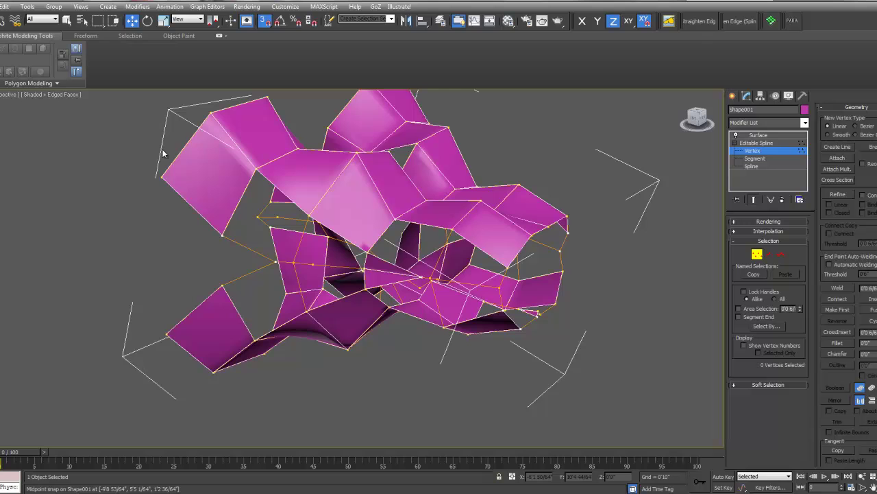
middle_click_drag(229, 116, 480, 261, "alt")
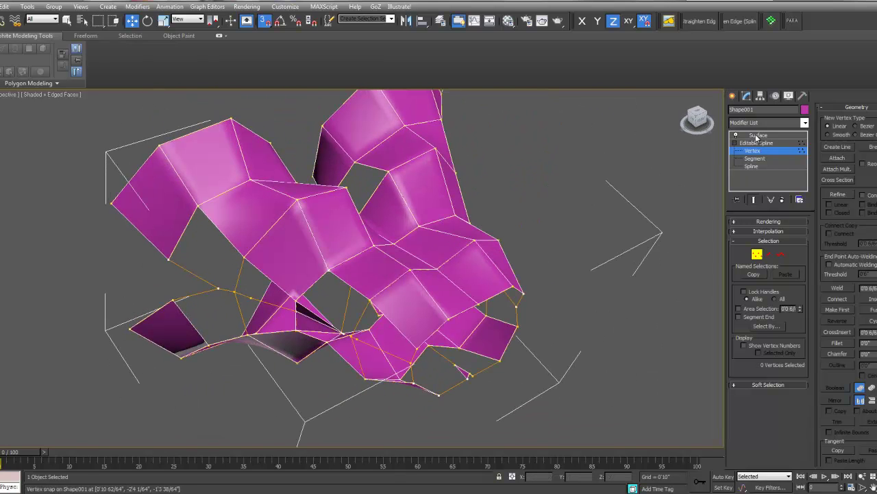
left_click(757, 135)
right_click(426, 275)
left_click(528, 257)
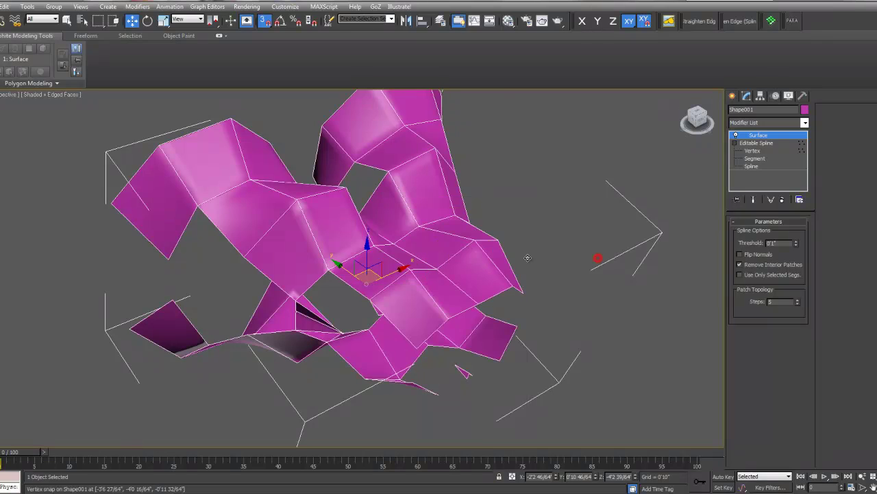
right_click(473, 266)
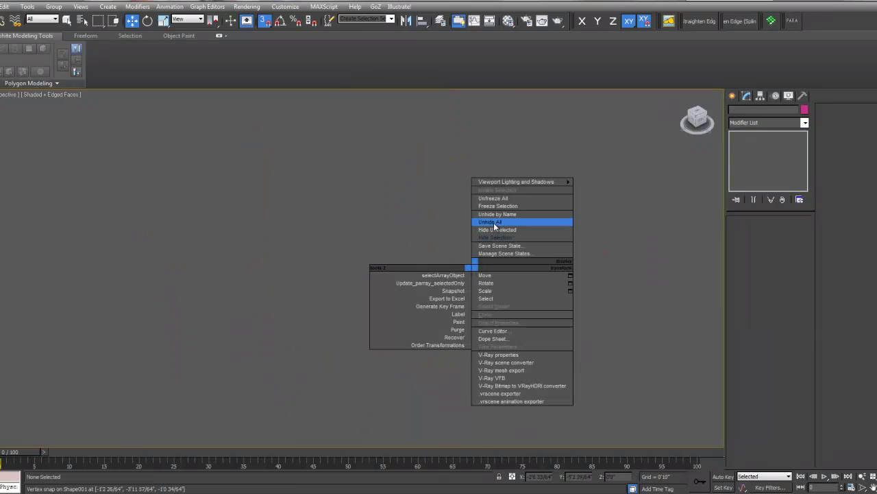
left_click(494, 228)
left_click(389, 257)
Examine vertices on the upper branch, along the centre seam and in the notch between branches at the Edit Poly Vertex level
middle_click_drag(389, 258, 458, 257, "alt")
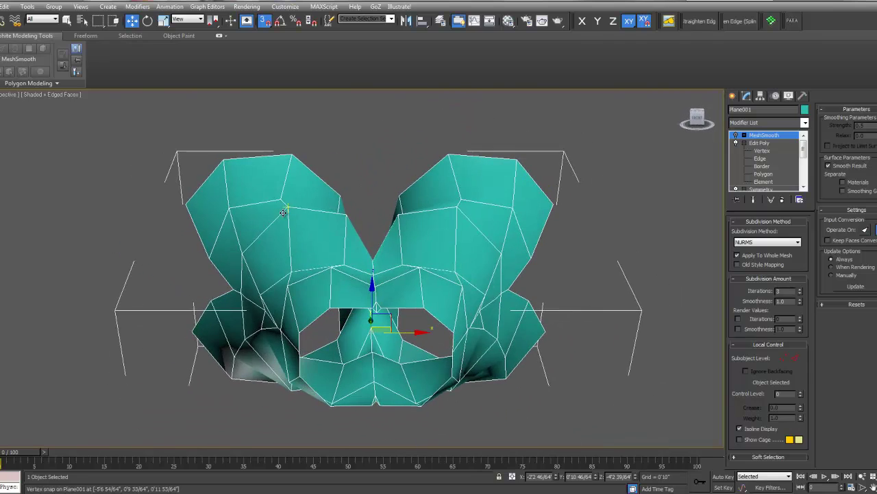
middle_click_drag(316, 221, 324, 264, "alt")
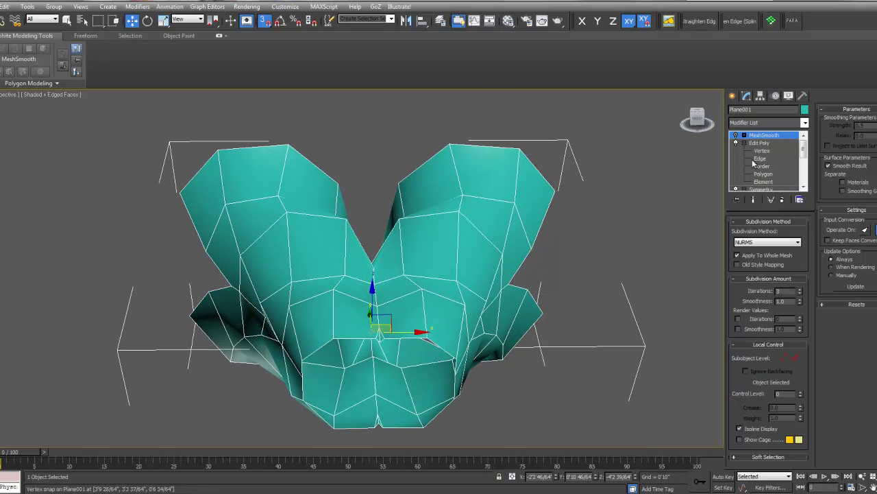
left_click(761, 151)
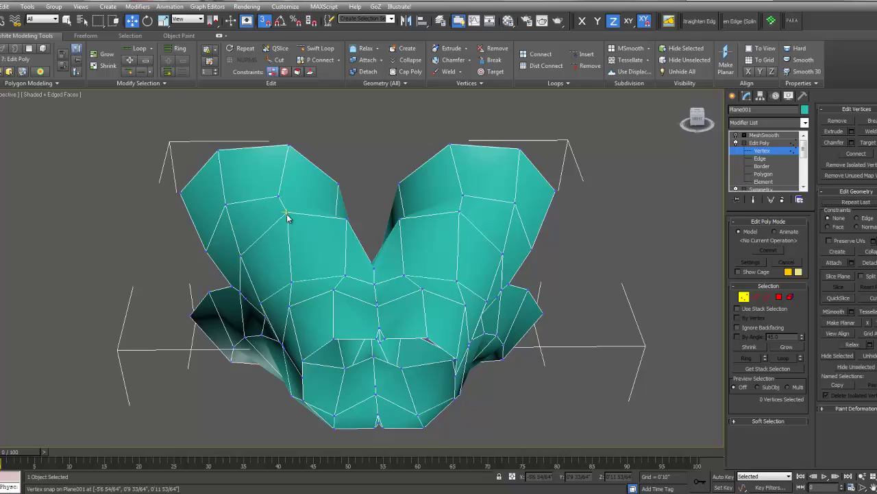
left_click(288, 214)
middle_click_drag(288, 213, 356, 240, "alt")
middle_click_drag(303, 195, 355, 240, "alt")
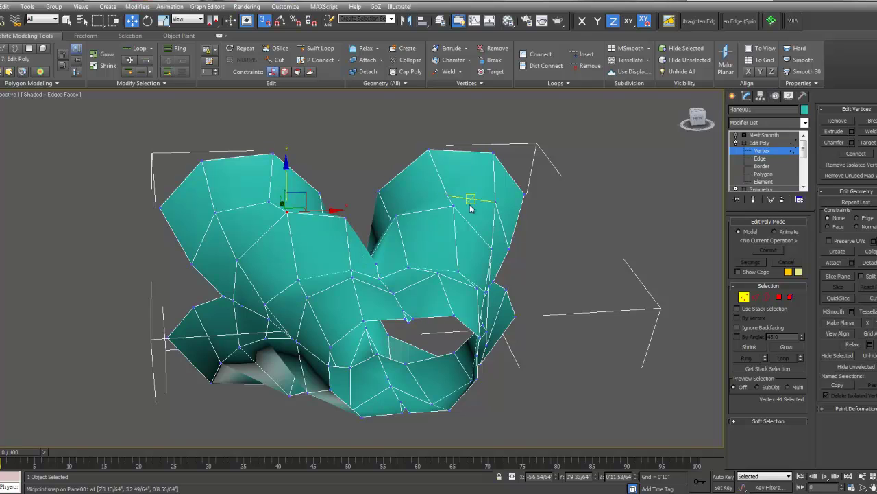
middle_click_drag(409, 240, 380, 271, "alt")
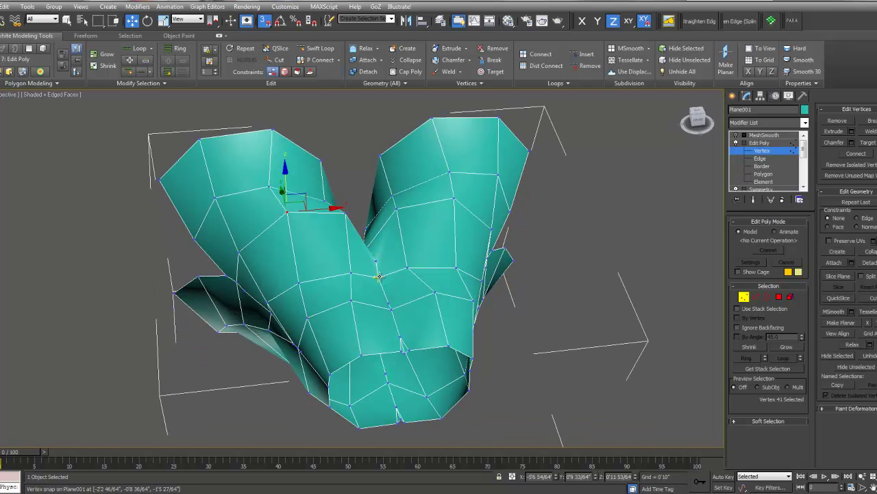
left_click(379, 277)
middle_click_drag(411, 298, 382, 302, "alt")
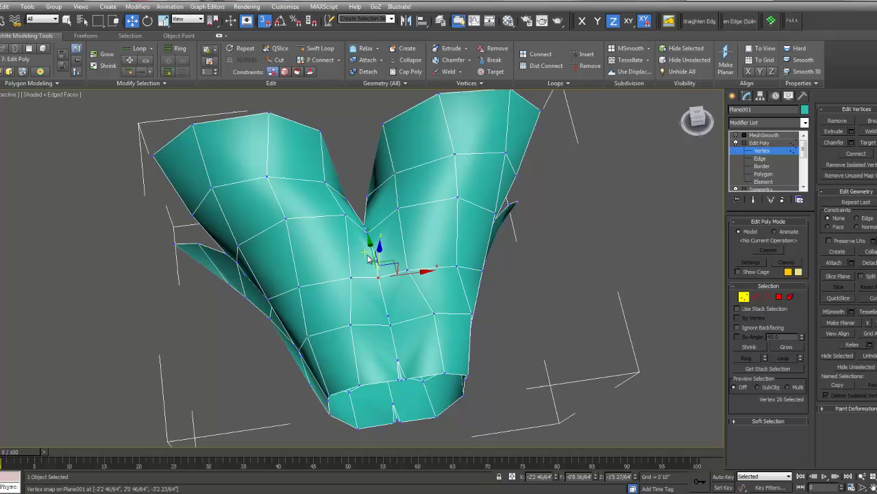
middle_click_drag(394, 245, 705, 219, "alt")
left_click(366, 198)
Select the front opening's border at the Edit Poly Border level and examine its rim from several angles
left_click(761, 166)
left_click(495, 293)
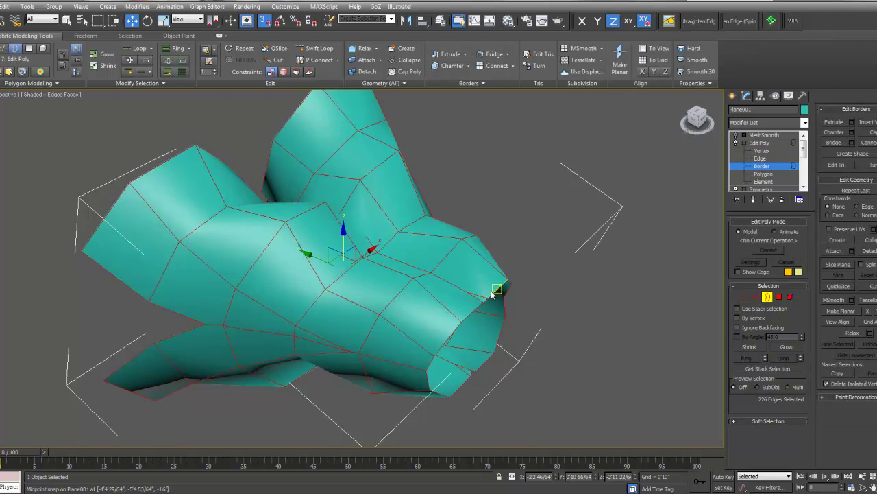
middle_click_drag(507, 309, 519, 331, "alt")
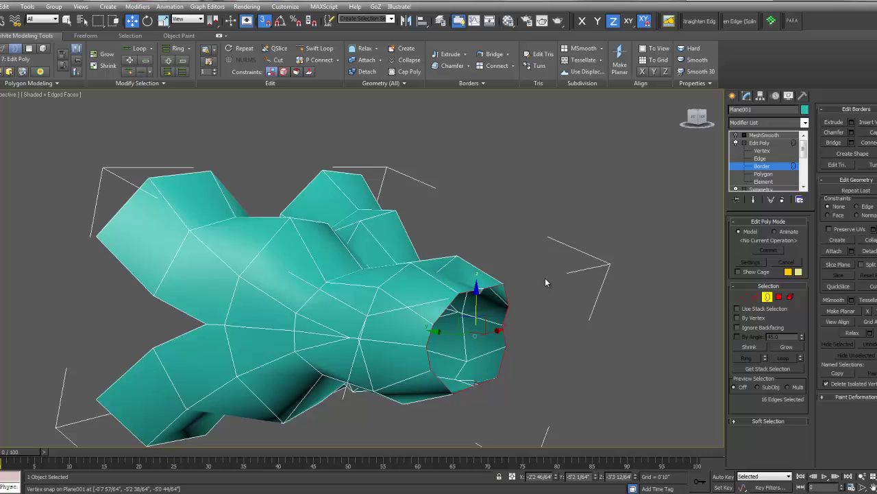
middle_click_drag(545, 281, 421, 246, "alt")
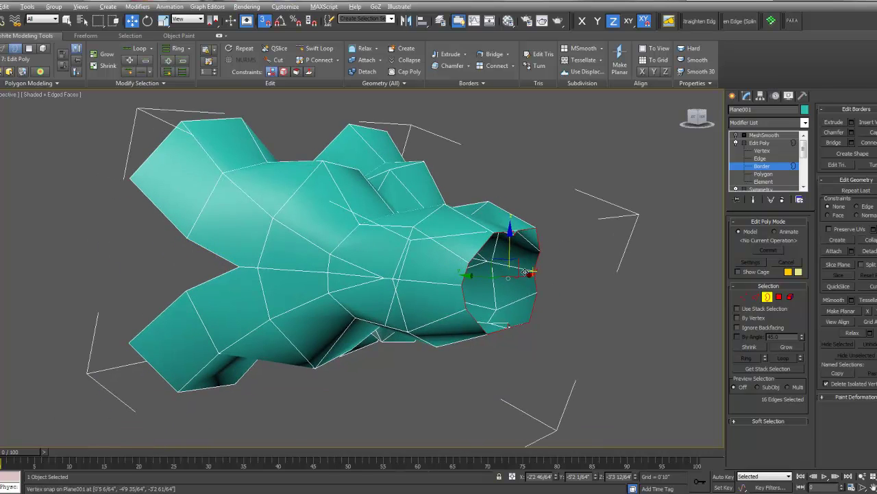
middle_click_drag(529, 274, 504, 243, "alt")
scroll(476, 240, "up", 3)
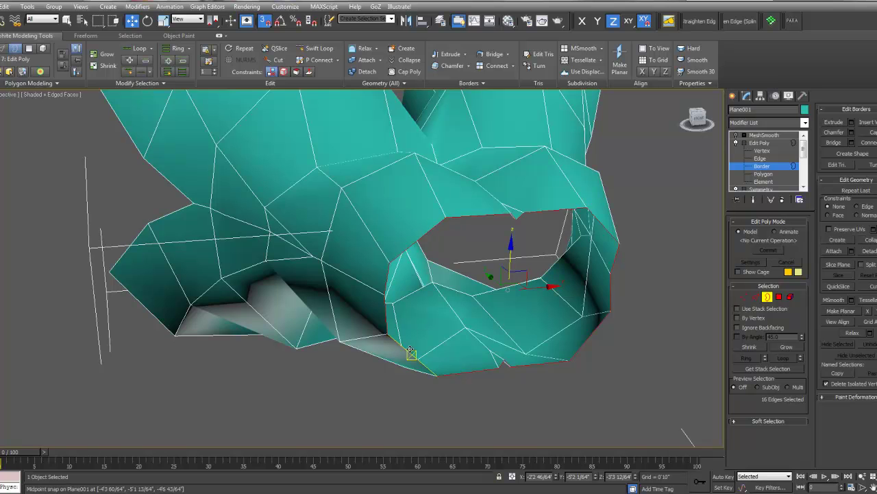
middle_click_drag(479, 218, 477, 241, "alt")
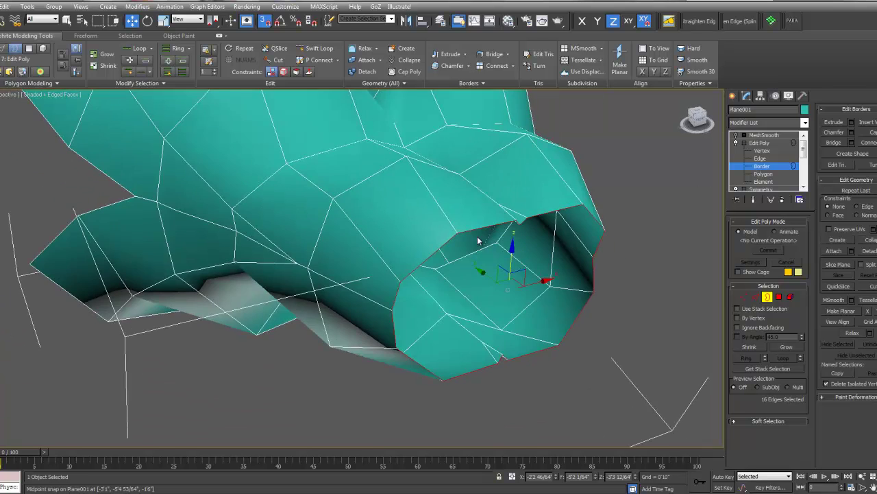
scroll(478, 241, "down", 3)
mouse_move(413, 242)
middle_mouse_down()
mouse_move(445, 294)
mouse_move(435, 280)
middle_mouse_up()
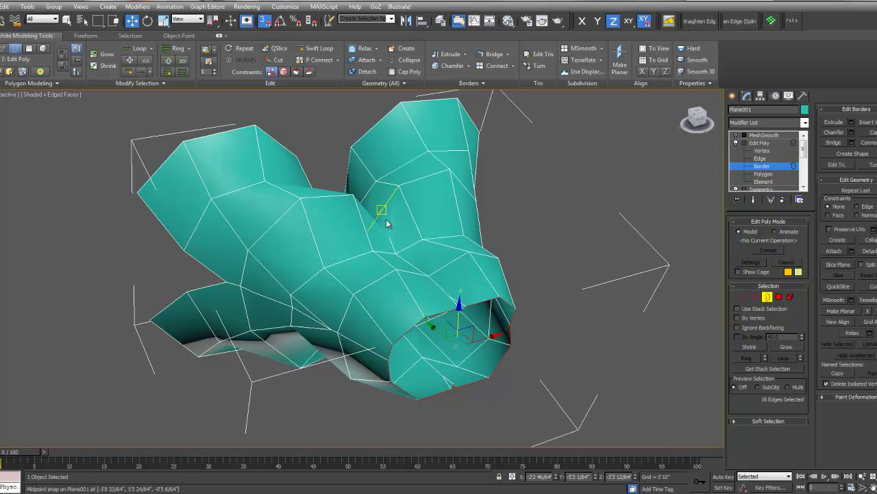
middle_click_drag(575, 355, 584, 351)
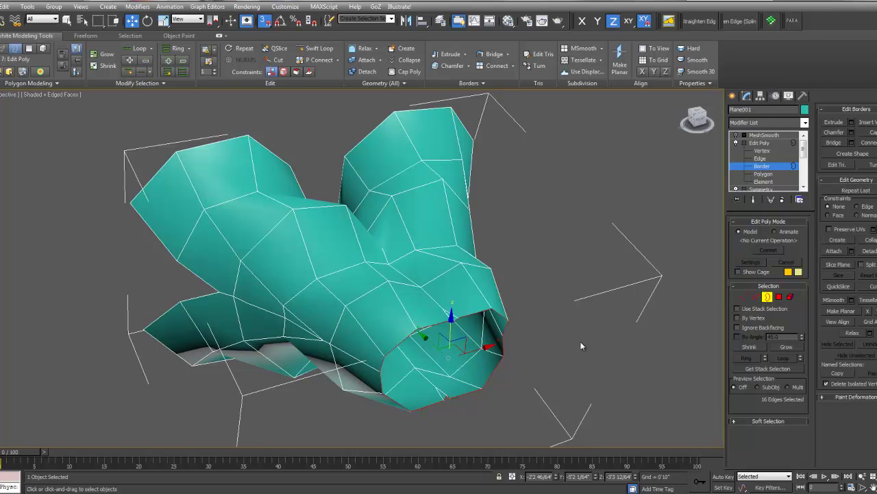
Leave the Border level, return to the MeshSmooth modifier and reselect the whole mesh
left_click(758, 143)
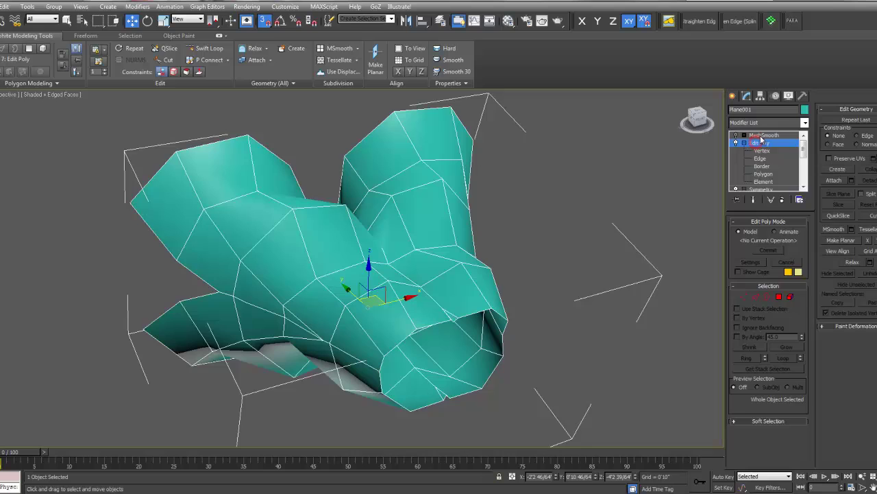
left_click(761, 135)
left_click(612, 233)
left_click(385, 240)
mouse_move(488, 234)
middle_mouse_down("alt")
mouse_move(497, 234)
mouse_move(473, 236)
middle_mouse_up("alt")
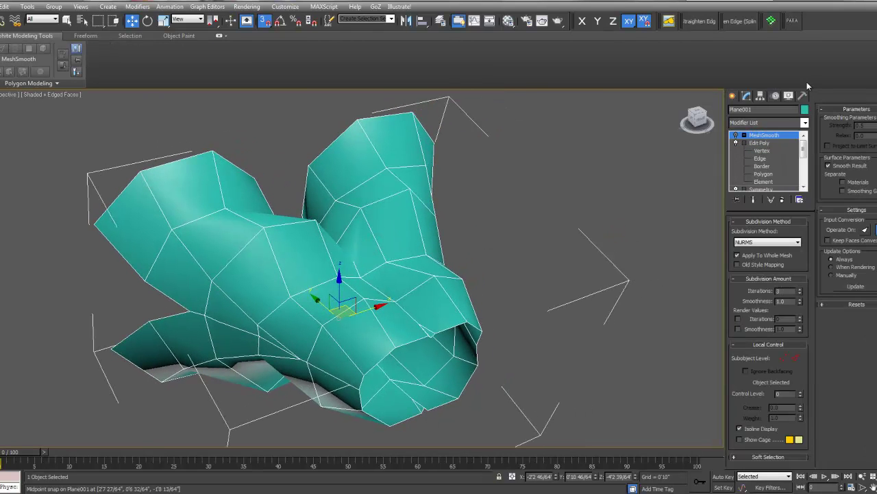
Create a Point helper with Cross display in the empty space beside the mesh
left_click(731, 96)
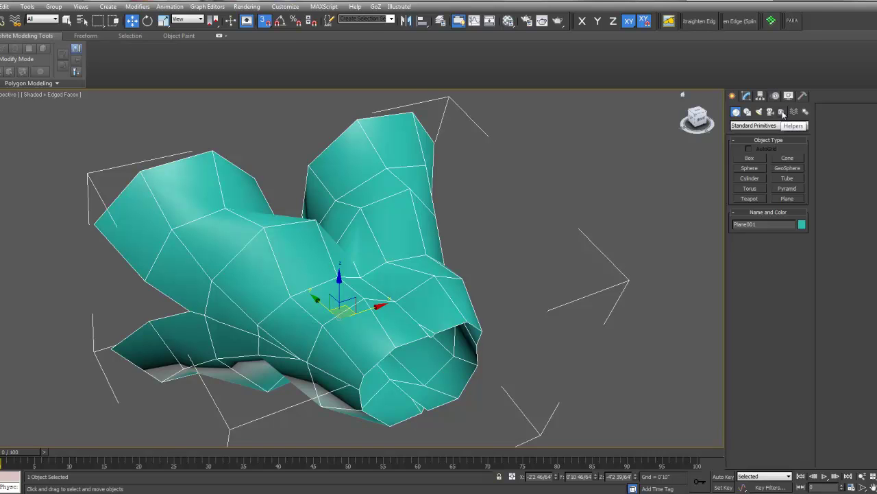
left_click(782, 113)
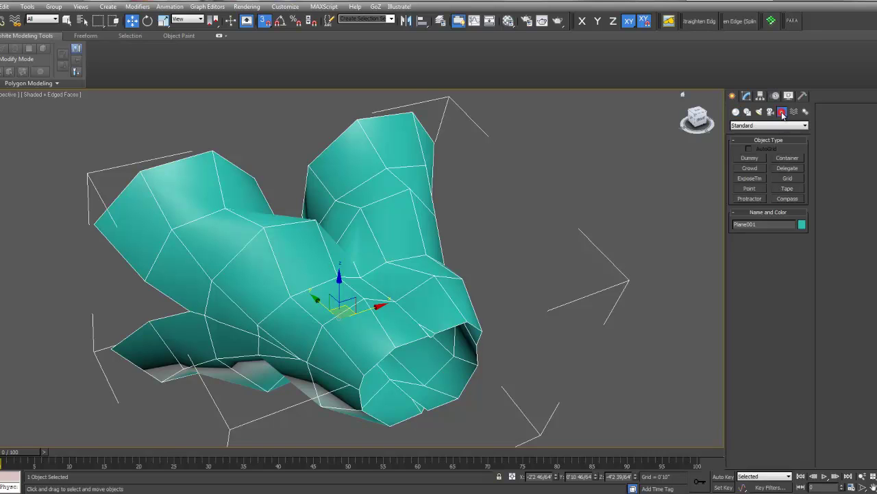
left_click(750, 188)
middle_click_drag(631, 226, 498, 273)
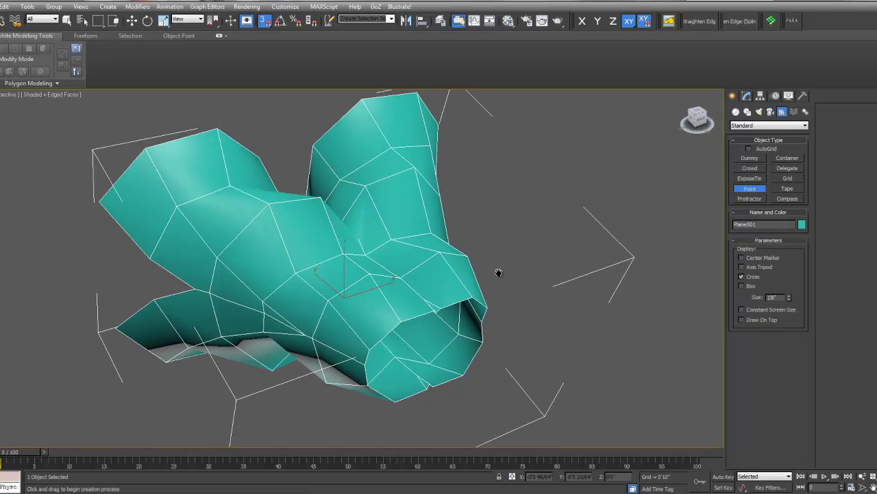
left_click(587, 248)
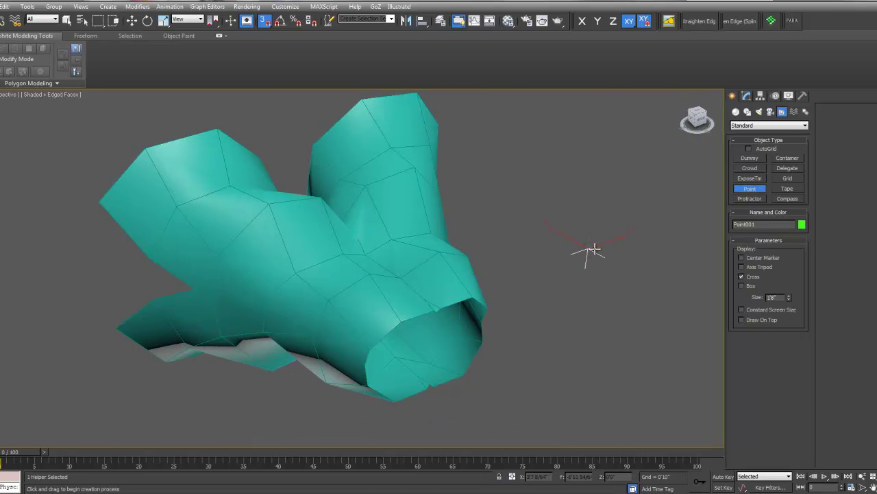
mouse_move(601, 244)
middle_mouse_down()
mouse_move(594, 249)
mouse_move(604, 257)
middle_mouse_up()
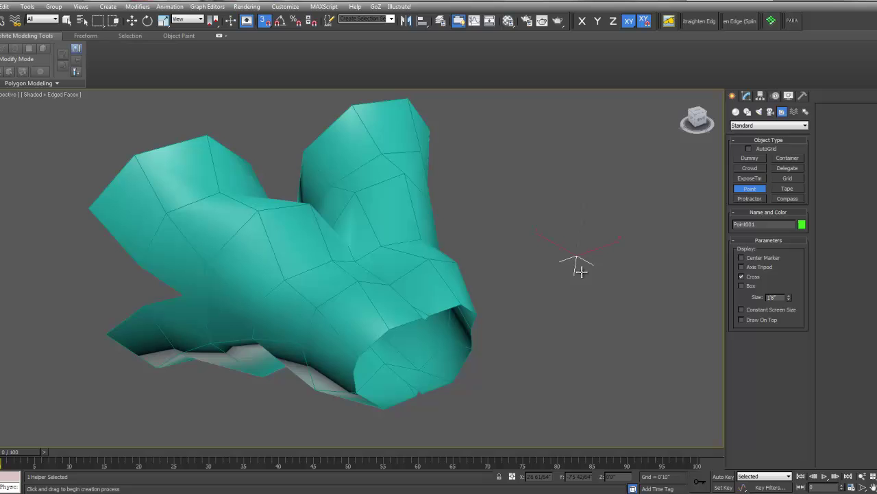
middle_click_drag(571, 276, 577, 276)
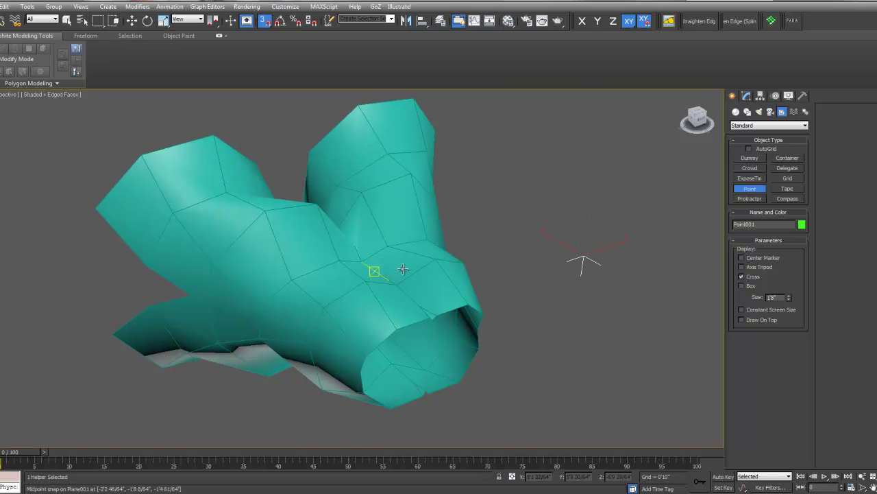
Snap Point helpers onto an upper vertex of each branch and onto the upper, lower and two side vertices of the front opening's rim
left_click(264, 209)
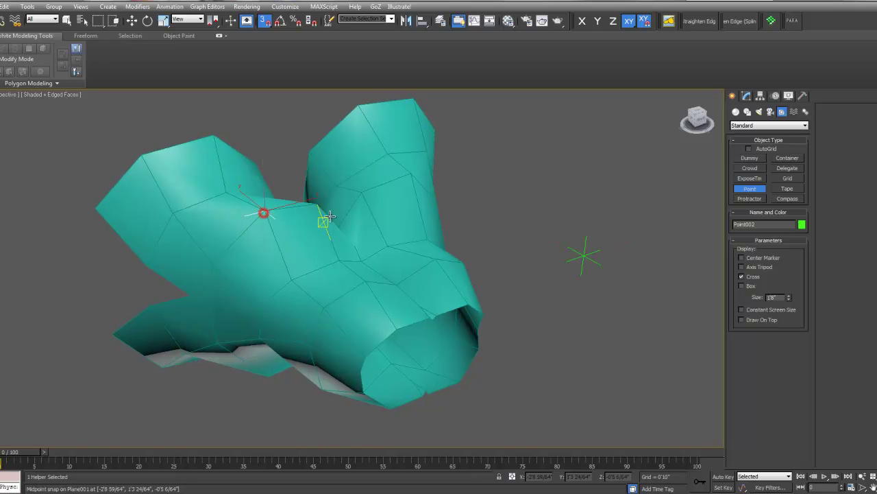
left_click(412, 174)
middle_click_drag(409, 294, 368, 318, "alt")
left_click(338, 306)
left_click(265, 351)
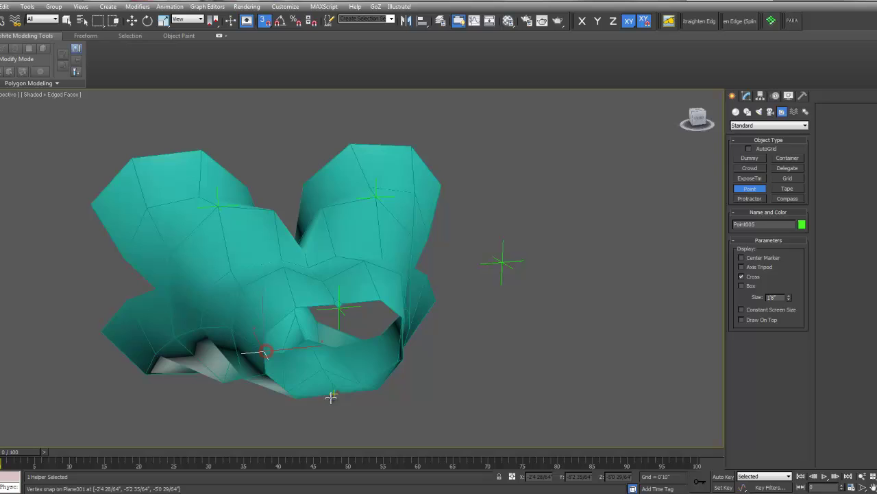
mouse_move(419, 358)
middle_mouse_down("alt")
mouse_move(403, 351)
mouse_move(352, 373)
mouse_move(347, 364)
mouse_move(391, 359)
mouse_move(425, 372)
middle_mouse_up("alt")
left_click(341, 368)
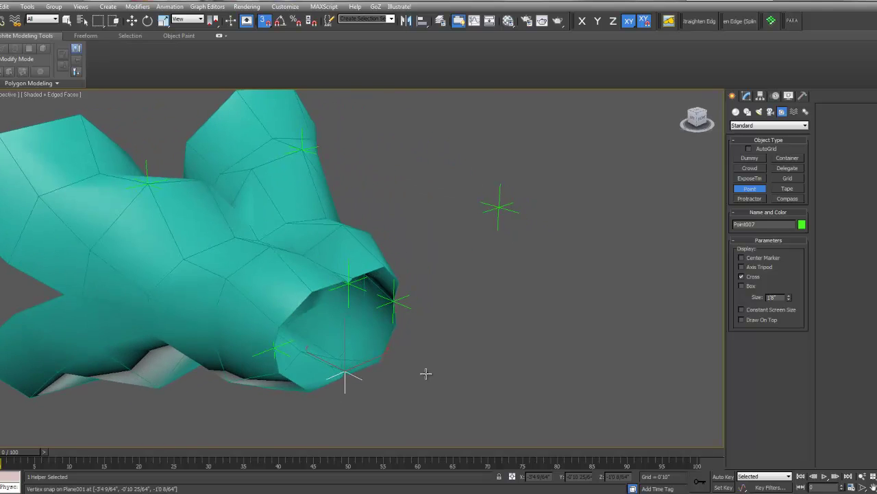
Snap a Point helper onto the notch vertex between the two branches, and delete the stray helper beside the mesh
middle_click_drag(287, 278, 304, 240, "alt")
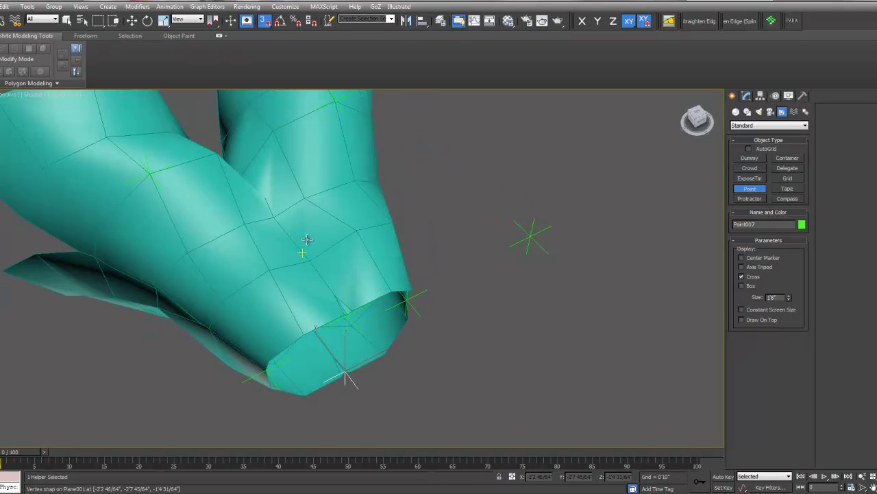
left_click(272, 217)
middle_click_drag(440, 314, 431, 290, "alt")
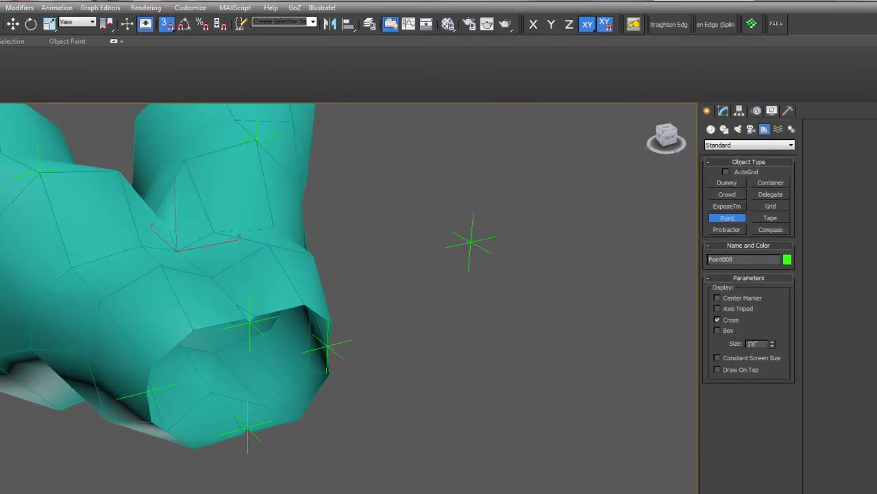
right_click(611, 283)
left_click_drag(607, 280, 506, 191)
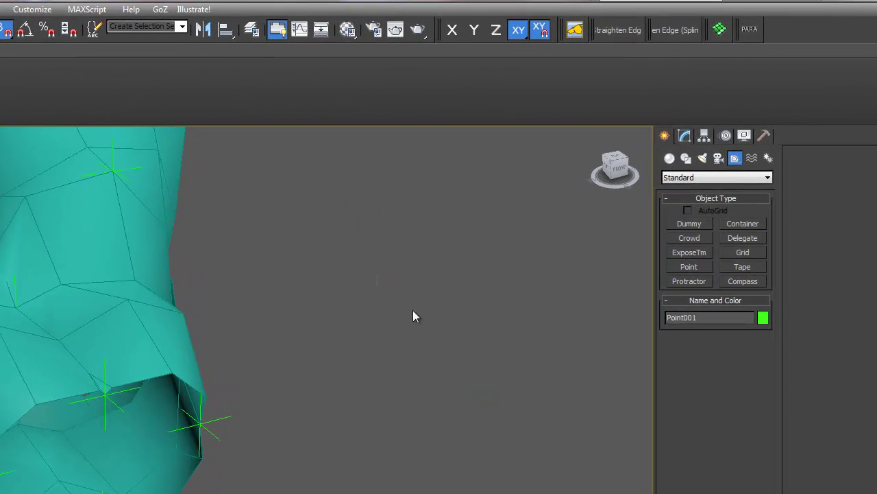
Select the branching mesh and hide it so that only the Point helpers are displayed
left_click(178, 316)
right_click(178, 317)
left_click(198, 277)
middle_click_drag(240, 337, 245, 350, "alt")
Activate the Line tool and enable Pivot snapping in the Grid and Snap Settings
left_click(685, 158)
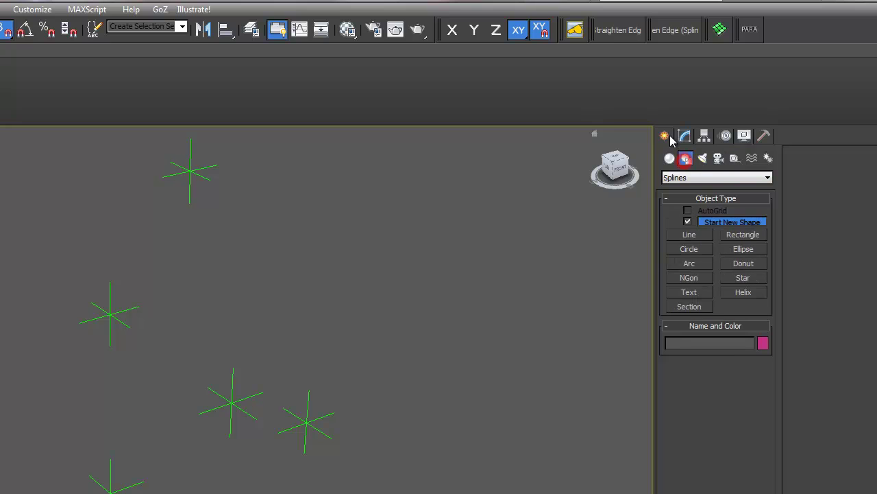
left_click(687, 235)
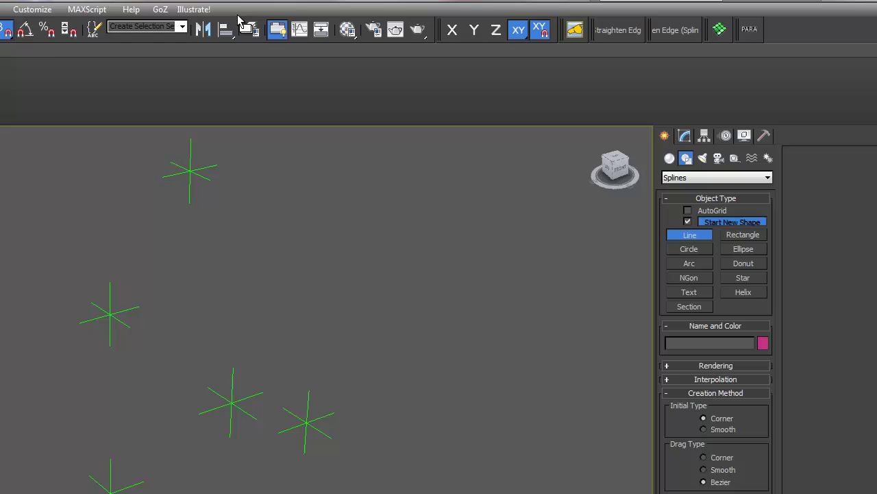
right_click(6, 33)
left_click_drag(234, 256, 468, 203)
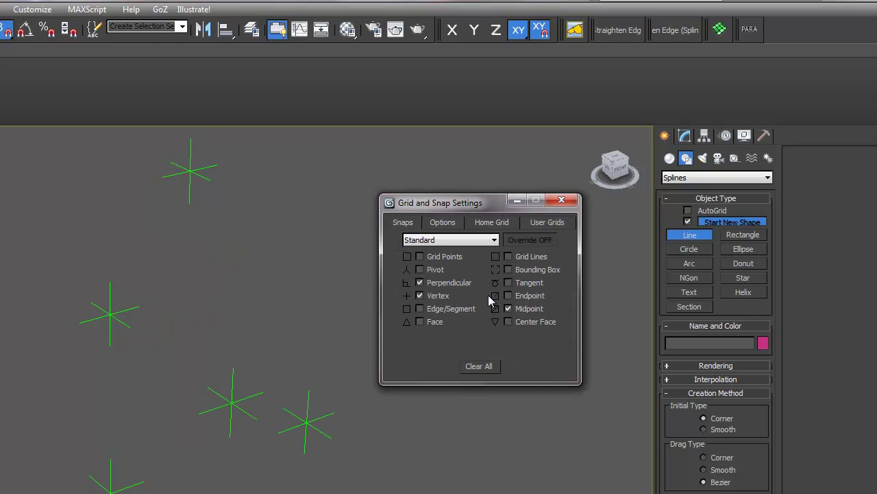
left_click(420, 270)
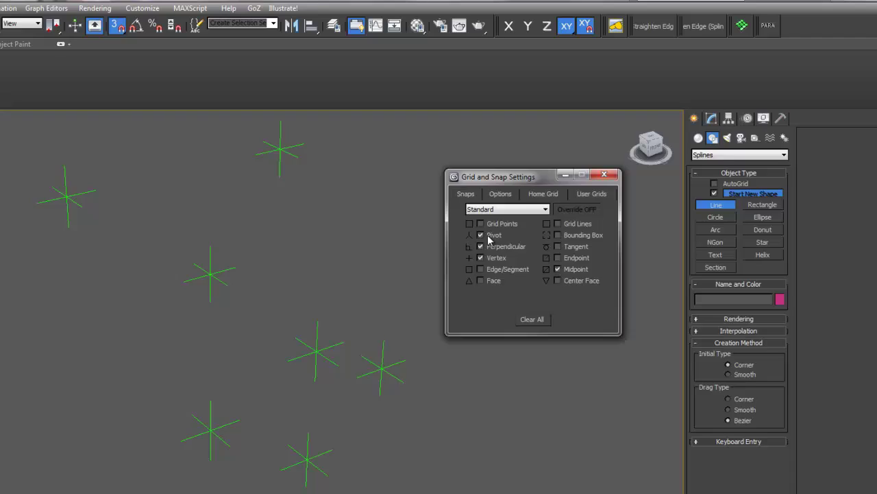
left_click(660, 142)
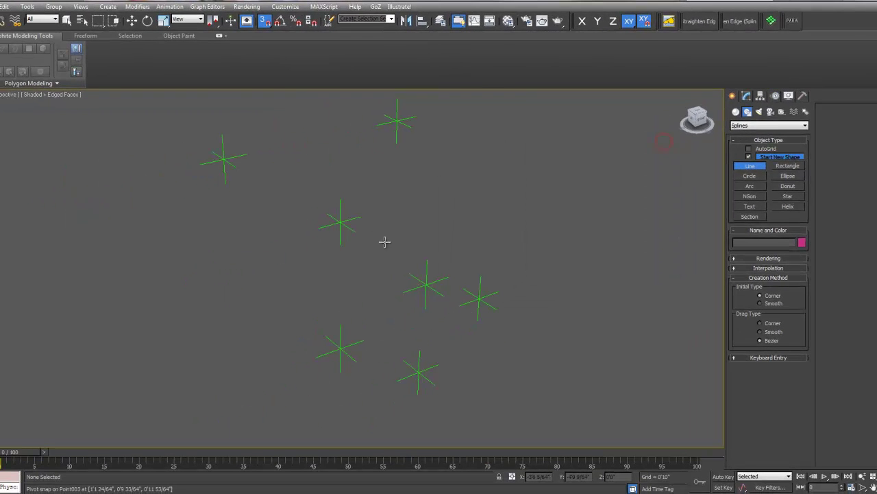
Draw a spline through the four opening helpers and back to the upper one, declining to close it
middle_click_drag(424, 284, 391, 275, "alt")
left_click(388, 274)
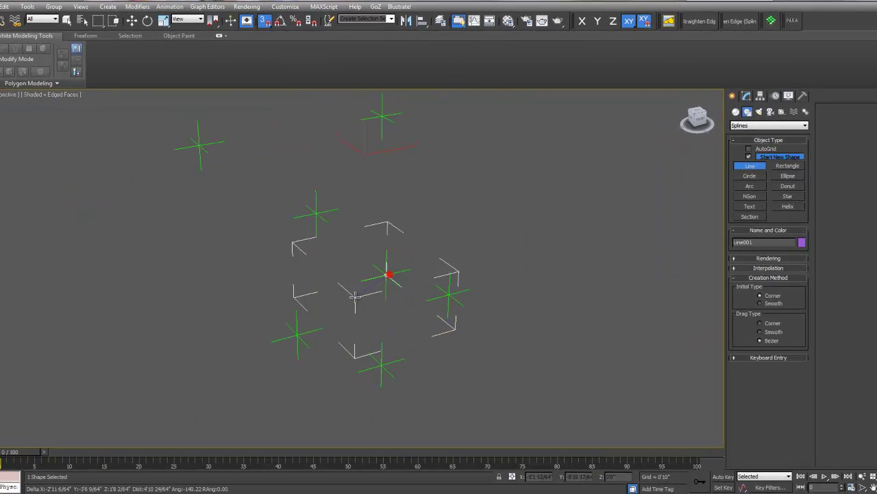
left_click(294, 334)
left_click(381, 367)
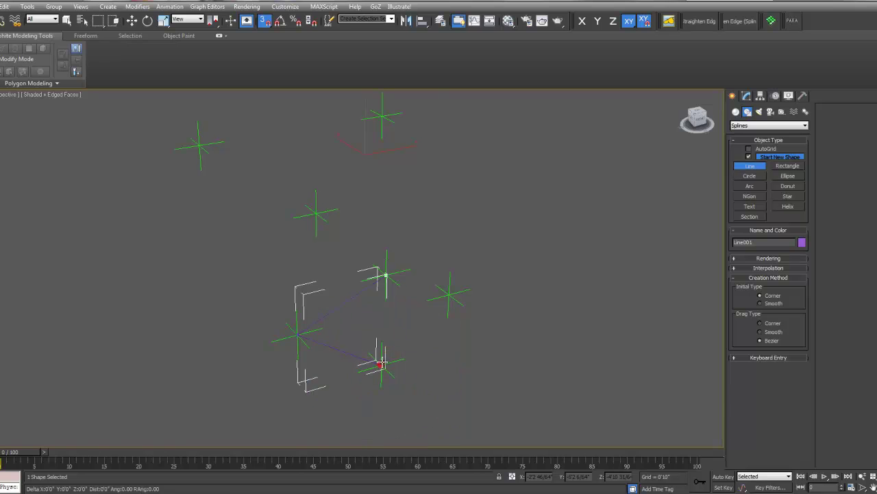
left_click(449, 293)
left_click(381, 277)
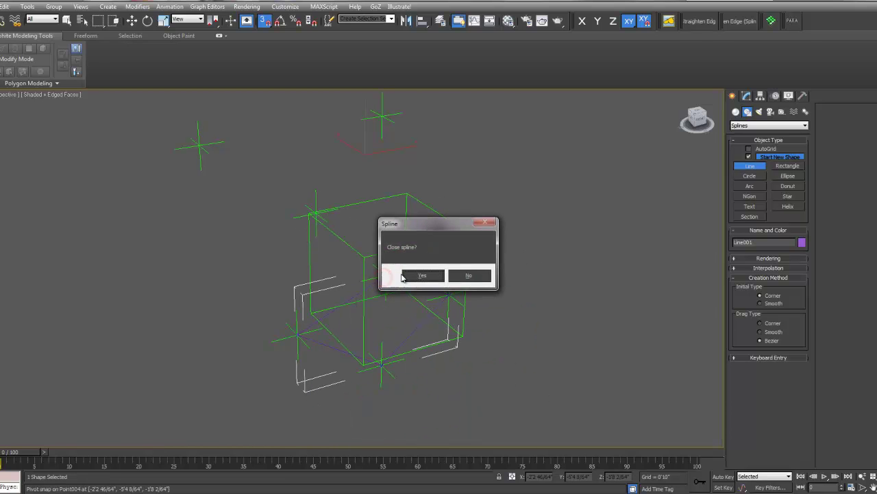
left_click(469, 276)
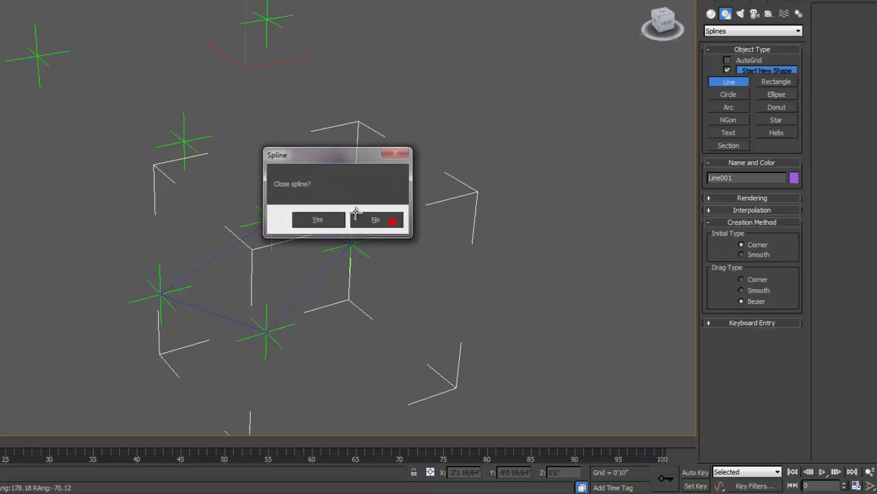
left_click(343, 221)
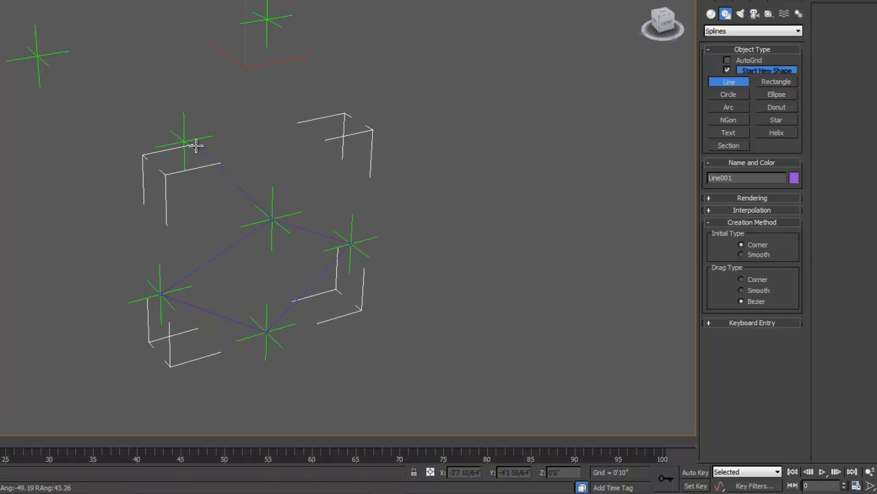
Continue the spline from the opening's upper helper through the notch helper to the left branch helper and end it
left_click(185, 143)
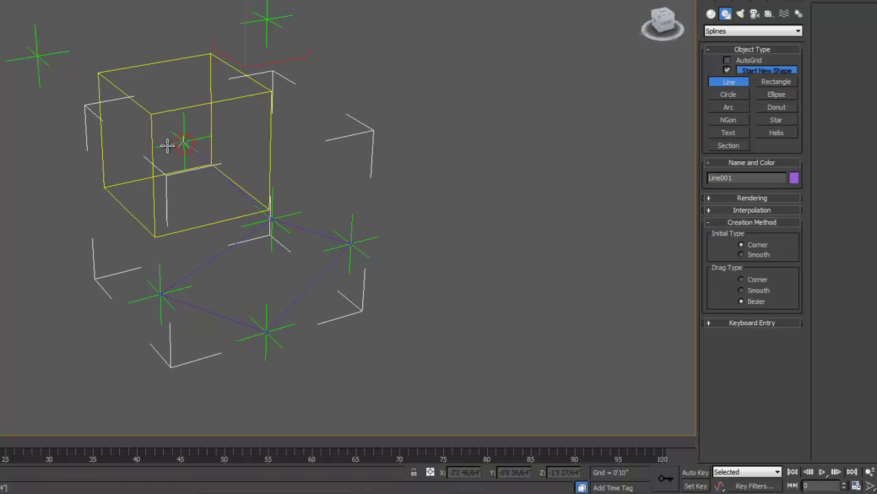
left_click(38, 56)
right_click(223, 112)
Draw one line from the notch helper to the right branch helper and another from the left branch helper to the opening's left helper
left_click(185, 141)
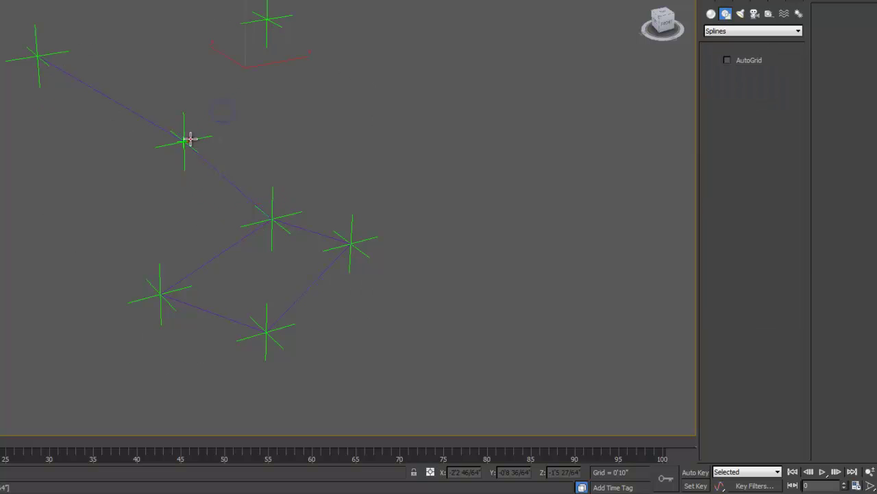
left_click(267, 19)
right_click(268, 16)
mouse_move(354, 192)
middle_mouse_down("alt")
mouse_move(307, 200)
mouse_move(349, 205)
mouse_move(365, 198)
middle_mouse_up("alt")
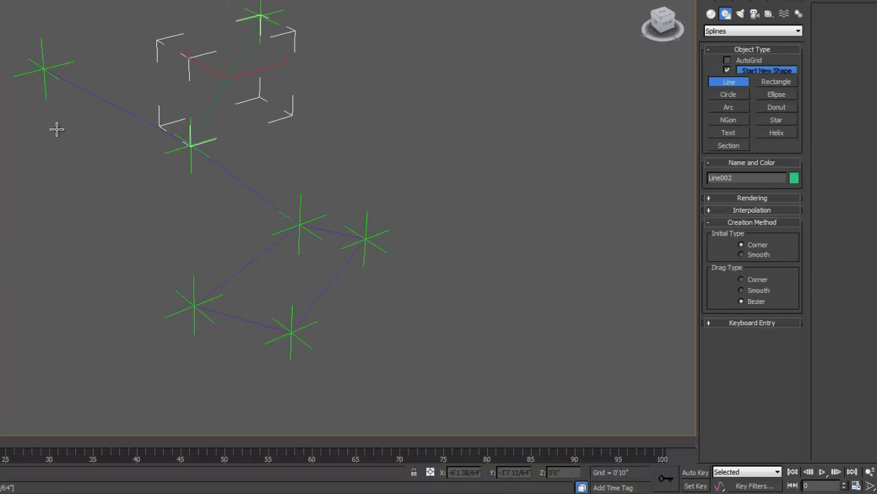
left_click(43, 70)
left_click(194, 306)
right_click(195, 306)
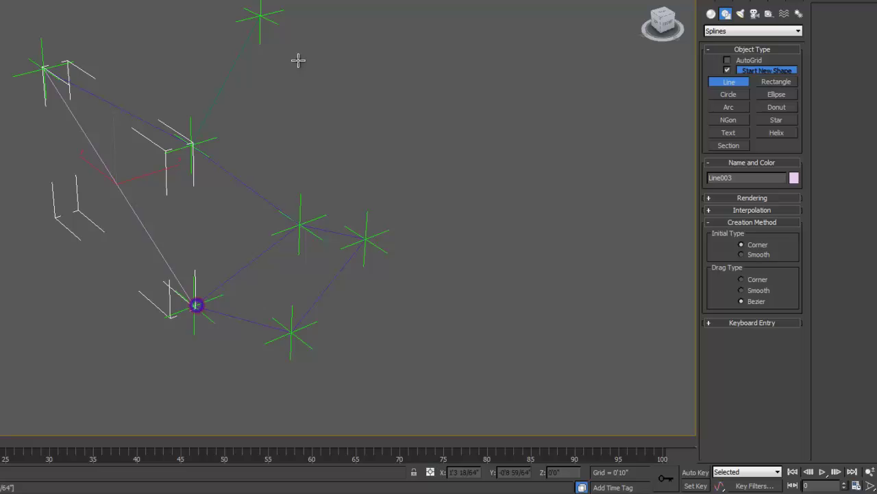
Draw a line from the right branch helper to the opening's right helper, redrawing it from a frontal view, and leave the Line tool
left_click(264, 14)
left_click(364, 239)
right_click(364, 239)
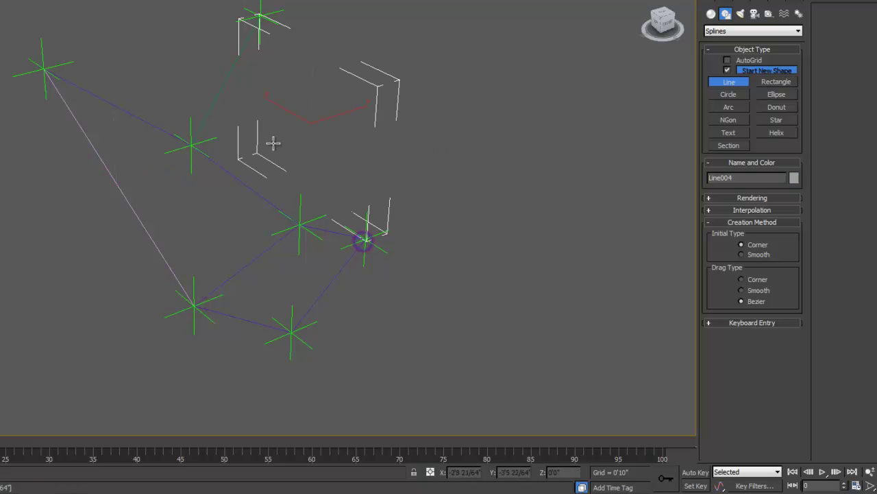
mouse_move(328, 153)
middle_mouse_down("alt")
mouse_move(251, 133)
mouse_move(62, 23)
middle_mouse_up("alt")
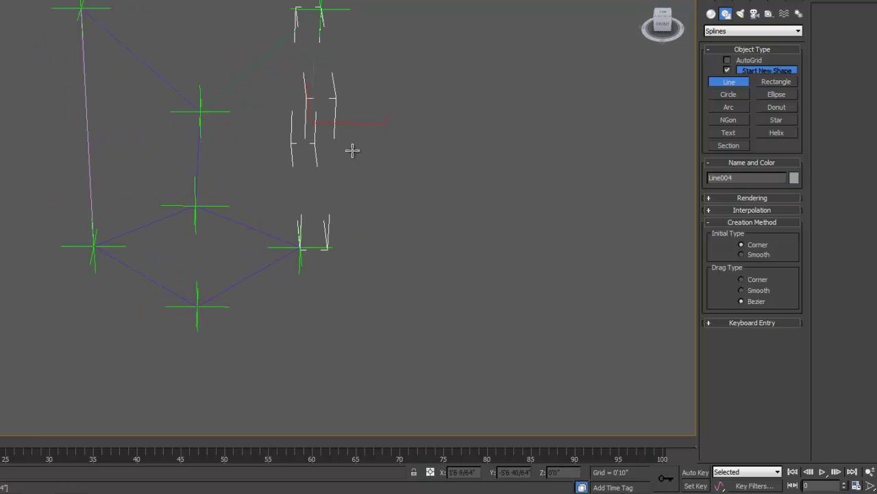
left_click(321, 10)
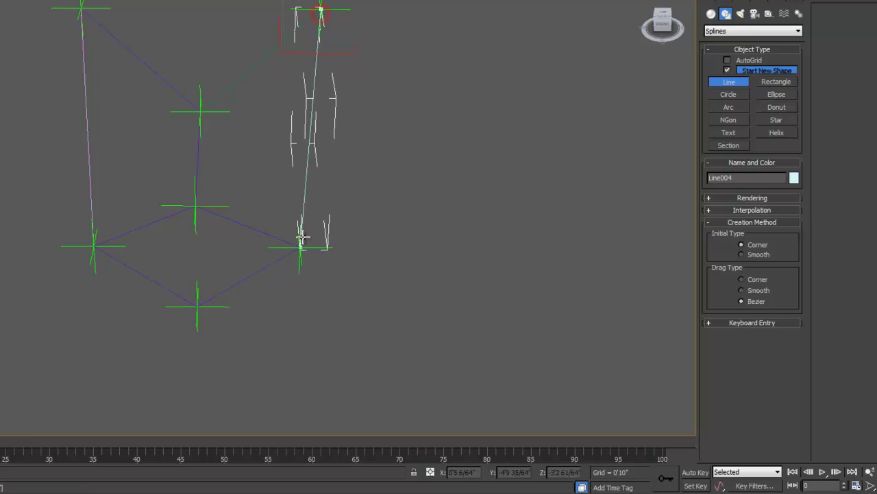
left_click(342, 248)
middle_click_drag(343, 247, 183, 90, "alt")
right_click(398, 74)
left_click(401, 69)
middle_click_drag(401, 69, 367, 172, "alt")
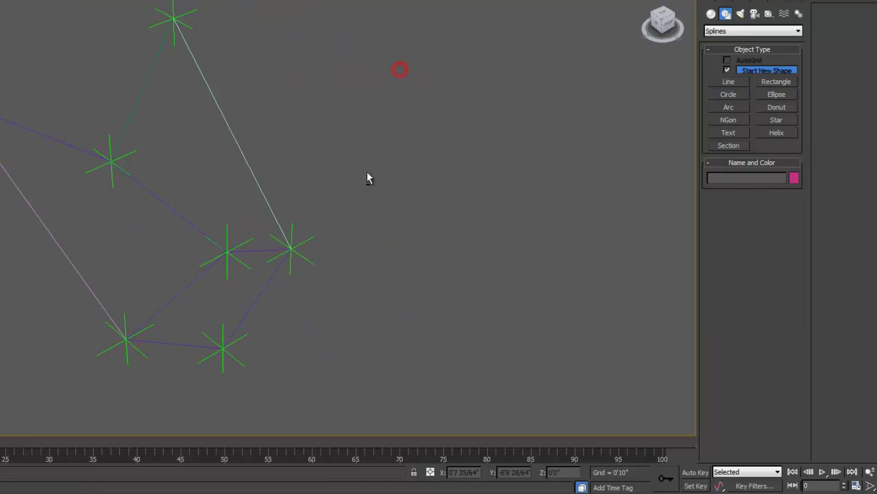
Select the line between the right branch and the opening, and attach the other three splines to it
left_click(256, 176)
middle_click_drag(295, 162, 367, 182, "alt")
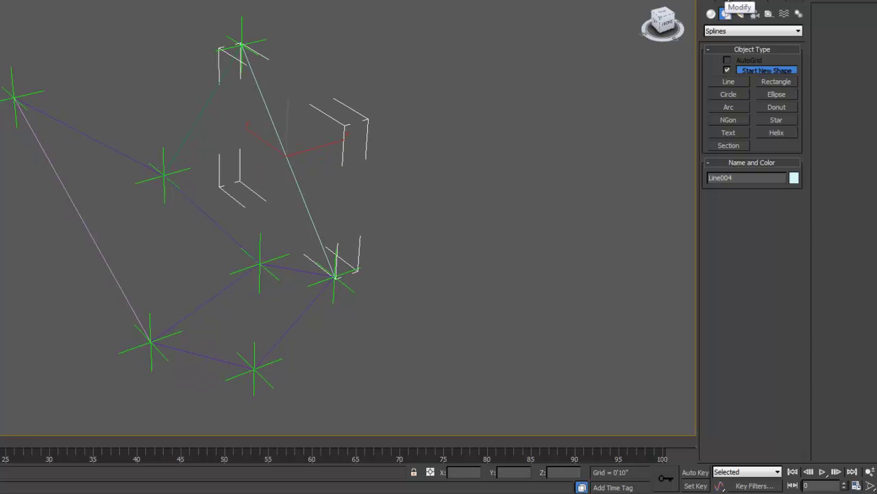
left_click(726, 13)
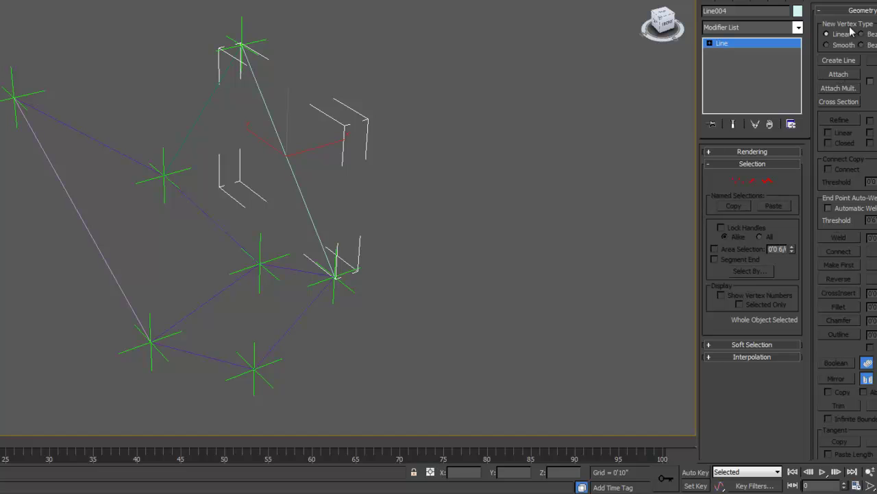
left_click(838, 75)
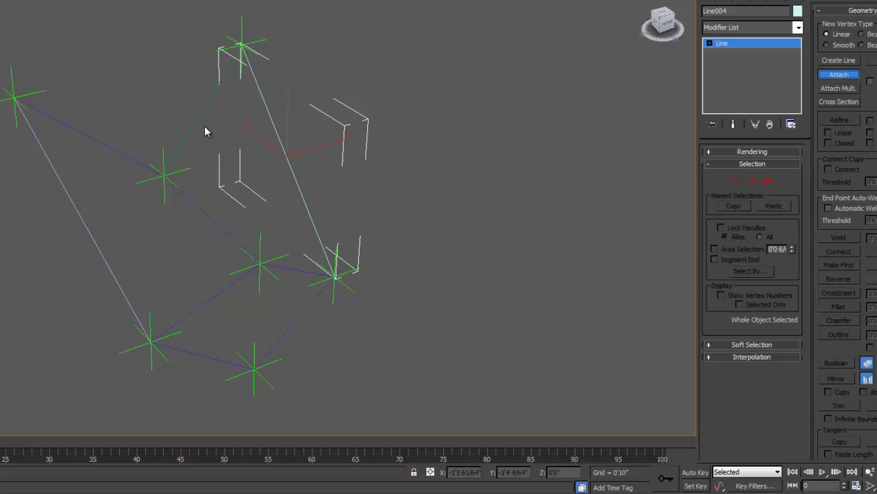
left_click(195, 125)
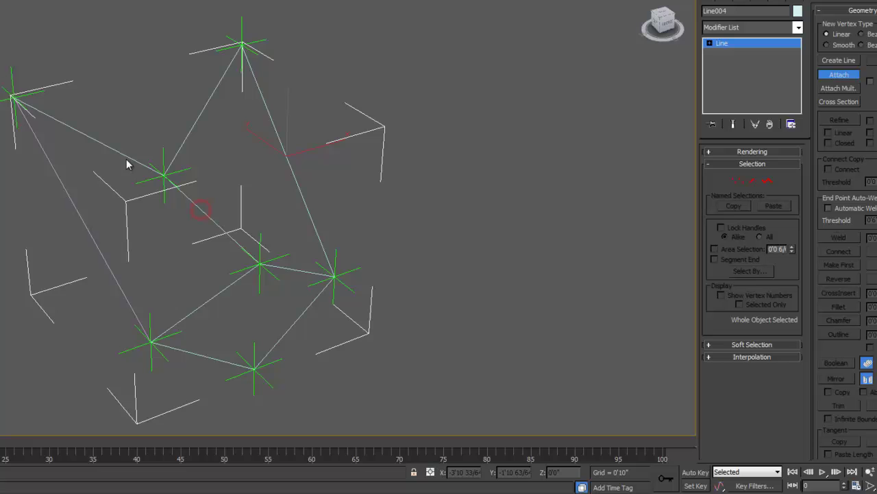
middle_click_drag(155, 251, 620, 161, "alt")
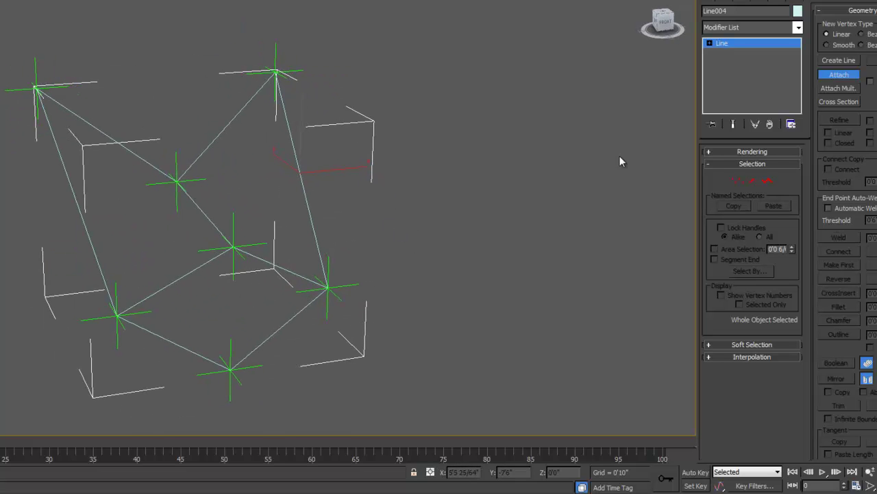
left_click(842, 76)
Apply a Surface modifier to the combined spline cage and check the resulting patches from several angles
left_click(799, 27)
scroll(747, 260, "down", 20)
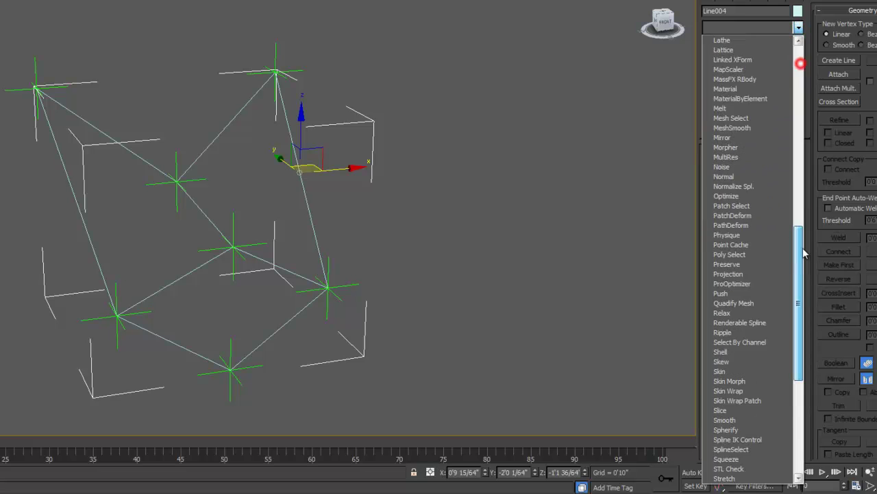
left_click(725, 245)
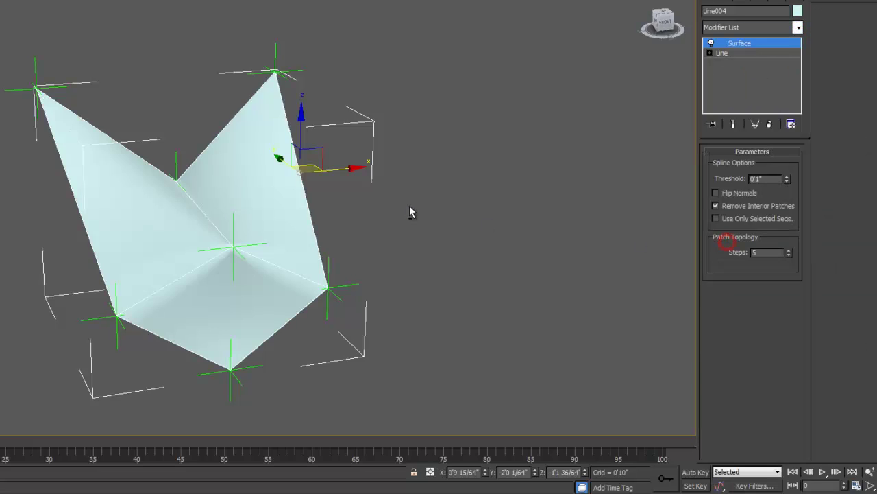
mouse_move(280, 157)
middle_mouse_down("alt")
mouse_move(308, 147)
mouse_move(311, 219)
mouse_move(425, 237)
mouse_move(437, 216)
middle_mouse_up("alt")
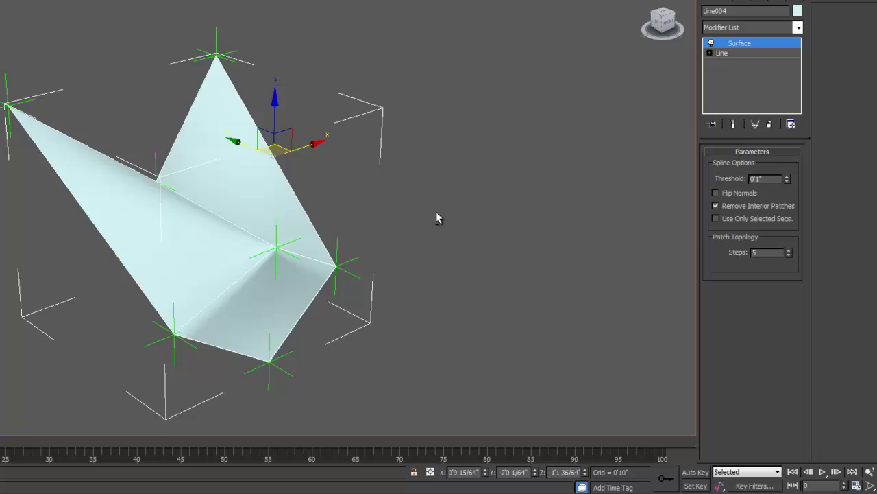
middle_click_drag(514, 194, 521, 166)
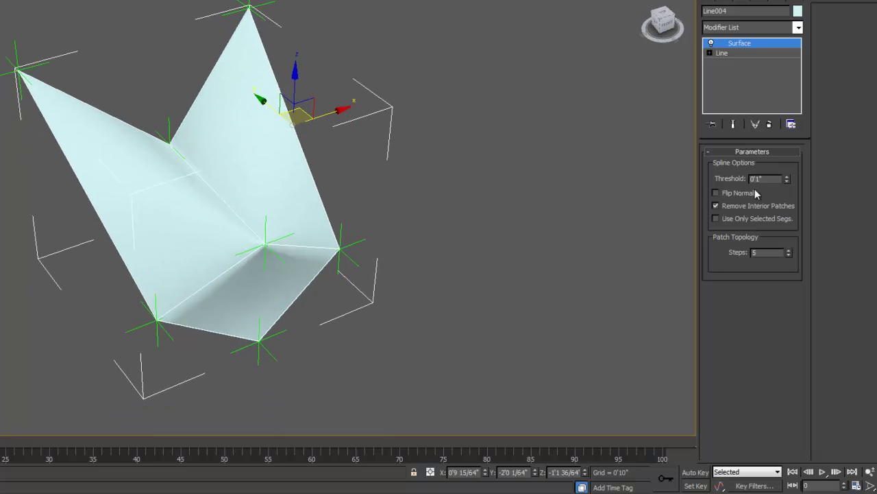
Add a MeshSmooth modifier above the Surface modifier on the spline cage
left_click(798, 27)
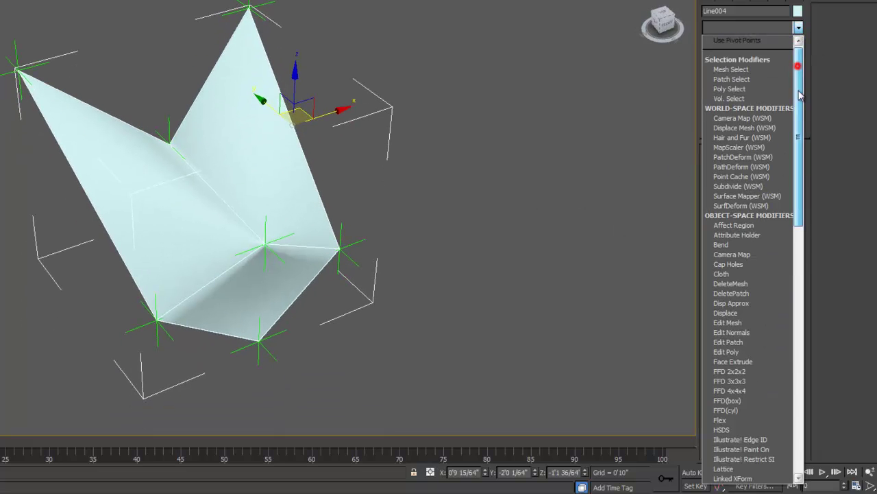
left_click_drag(799, 66, 797, 323)
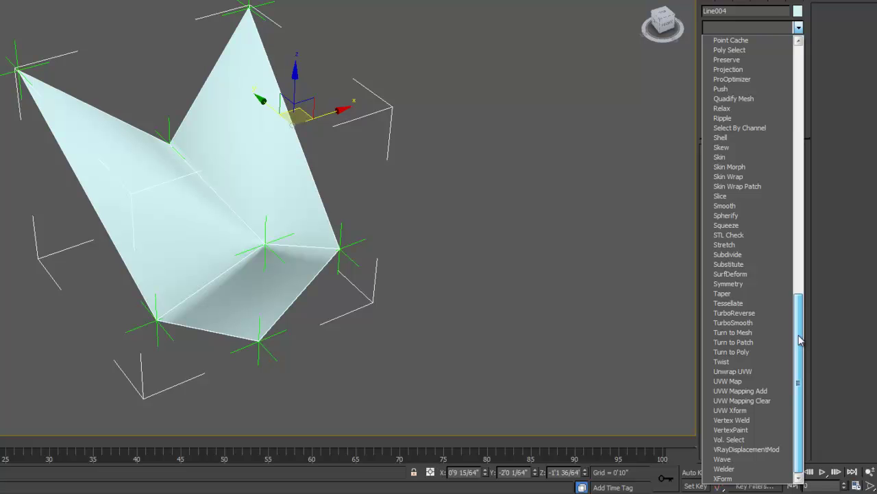
left_click_drag(807, 322, 800, 226)
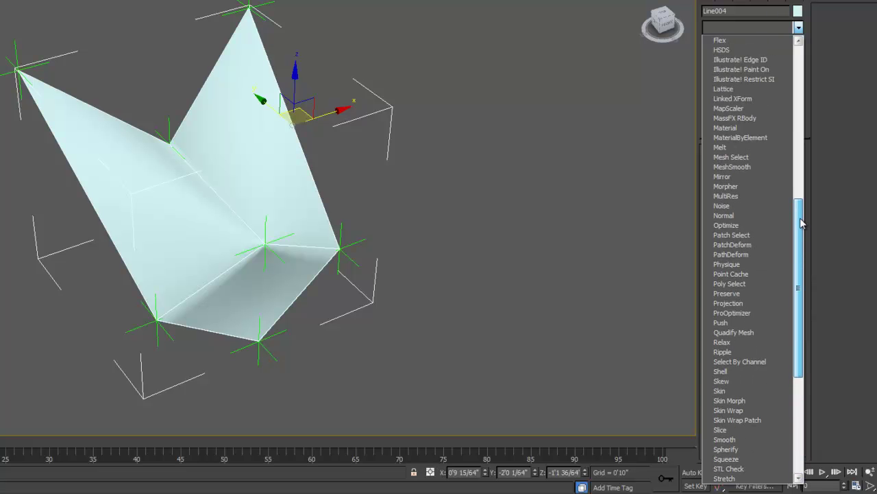
left_click(734, 166)
middle_click_drag(328, 336, 293, 305, "alt")
Add an Edit Poly modifier on top of the MeshSmooth and inspect the surface from other angles
left_click(799, 27)
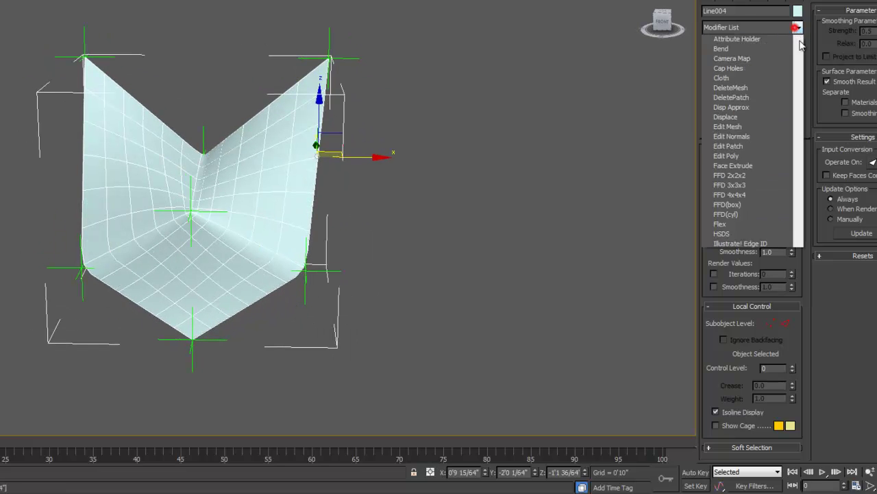
left_click(733, 351)
middle_click_drag(411, 219, 343, 208, "alt")
middle_click_drag(257, 213, 316, 247, "alt")
Reduce the Surface modifier's patch topology to 1 step while displaying the end result of the full modifier stack
left_click(745, 63)
mouse_move(354, 199)
middle_mouse_down("alt")
mouse_move(379, 194)
mouse_move(361, 205)
middle_mouse_up("alt")
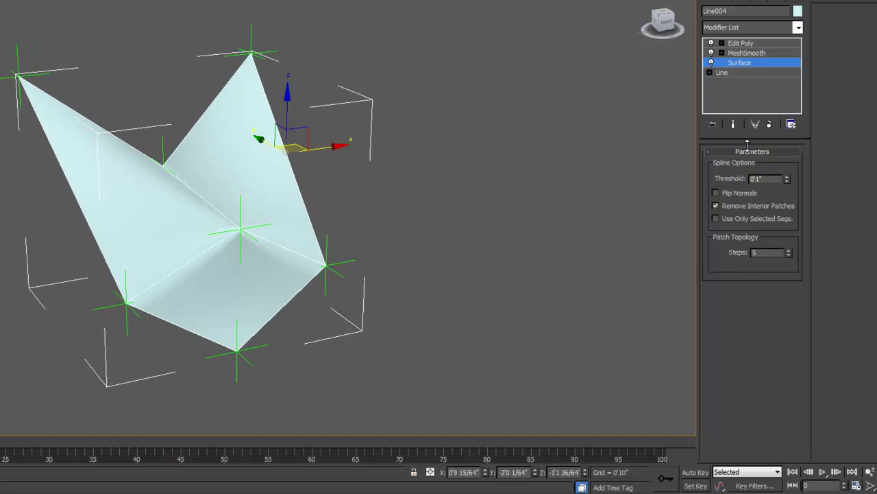
left_click(733, 124)
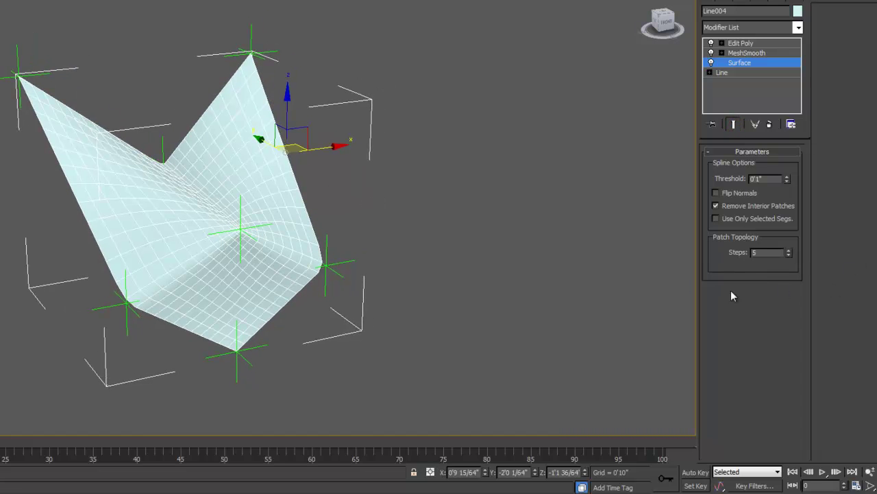
left_click(789, 255)
left_click(789, 255)
left_click(789, 255)
left_click(789, 255)
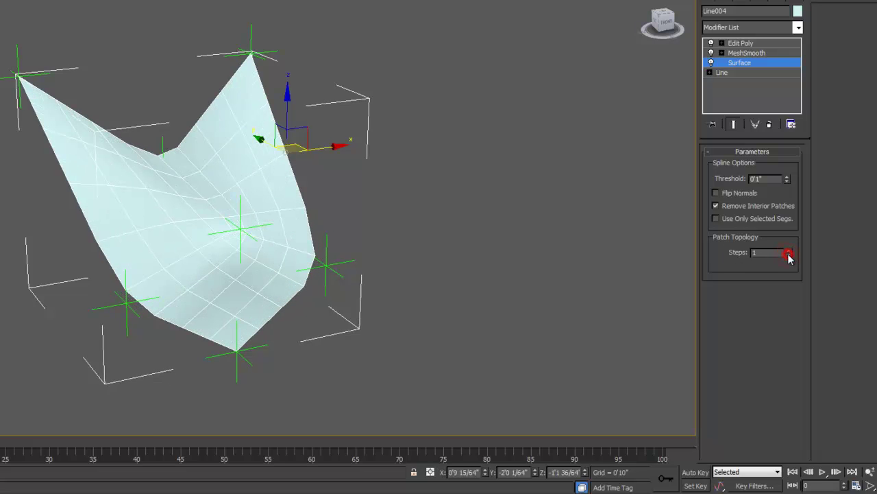
middle_click_drag(259, 300, 313, 298, "alt")
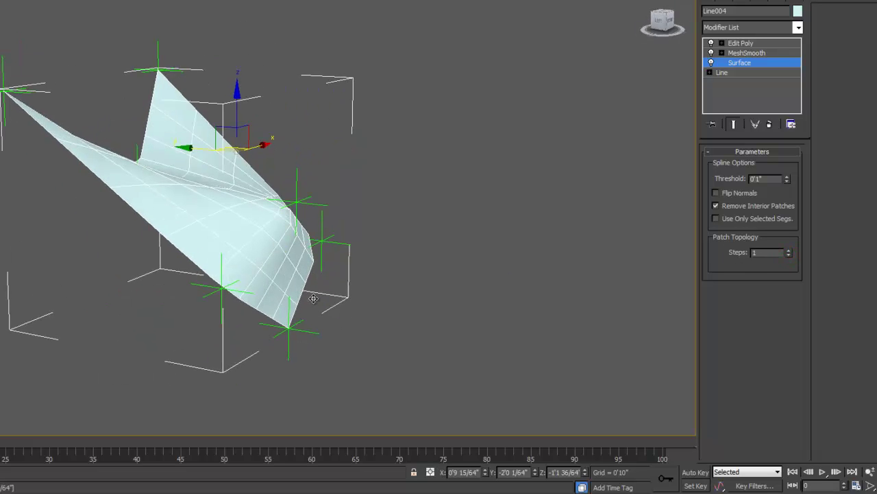
Raise the MeshSmooth subdivision to 3 iterations and deselect the smoothed surface
left_click(759, 53)
left_click(792, 238)
left_click(792, 238)
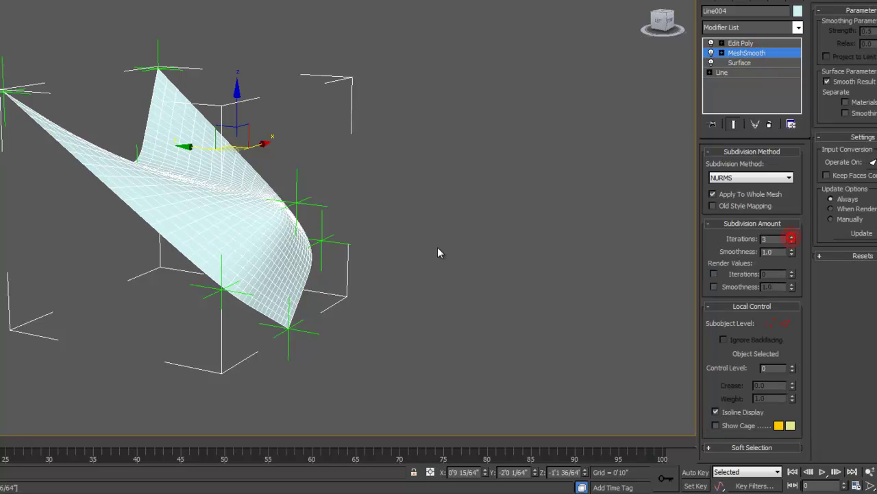
middle_click_drag(438, 247, 368, 284, "alt")
left_click(373, 270)
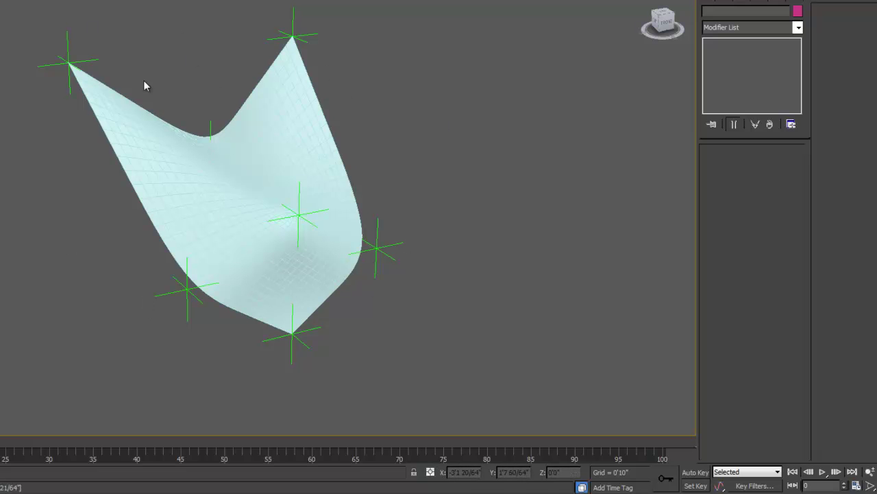
Unhide the original branching mesh and compare it with the smoothed surface
right_click(449, 198)
left_click(469, 142)
mouse_move(253, 217)
middle_mouse_down("alt")
mouse_move(273, 233)
mouse_move(259, 229)
middle_mouse_up("alt")
middle_click_drag(271, 291, 270, 284)
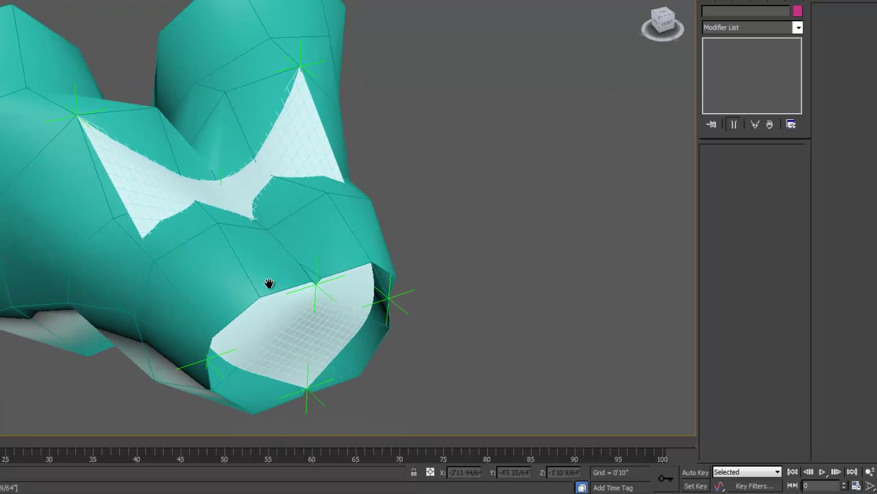